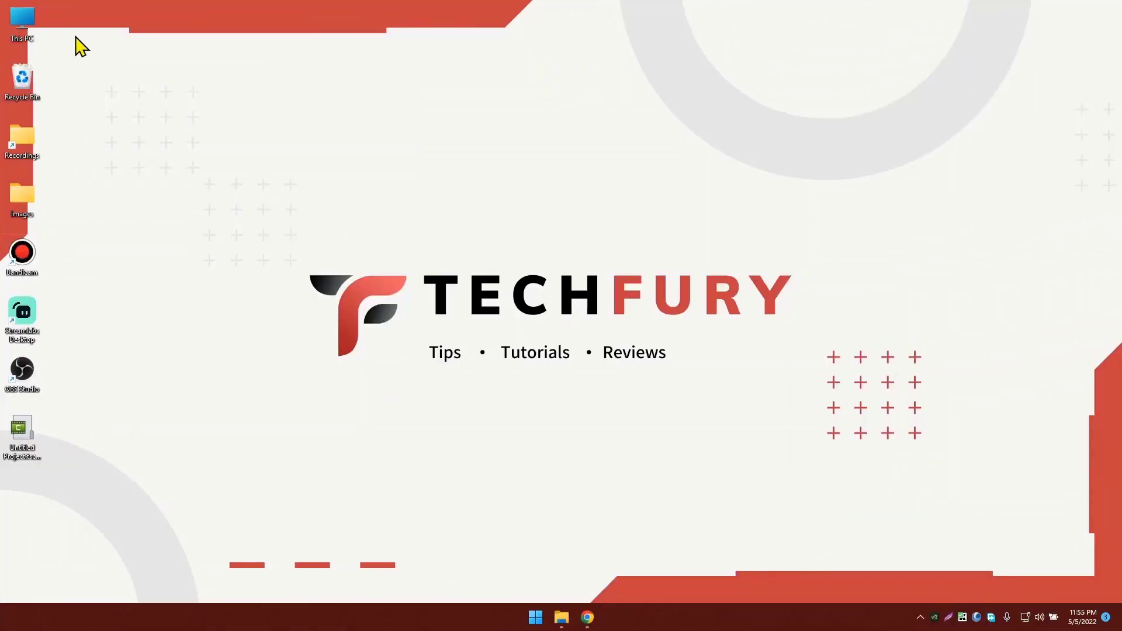
Turn off Show desktop icons from the desktop's View menu, leaving only the wallpaper
{"action": "left_click_drag", "start_coordinate": [135, 476], "coordinate": [21, 18]}
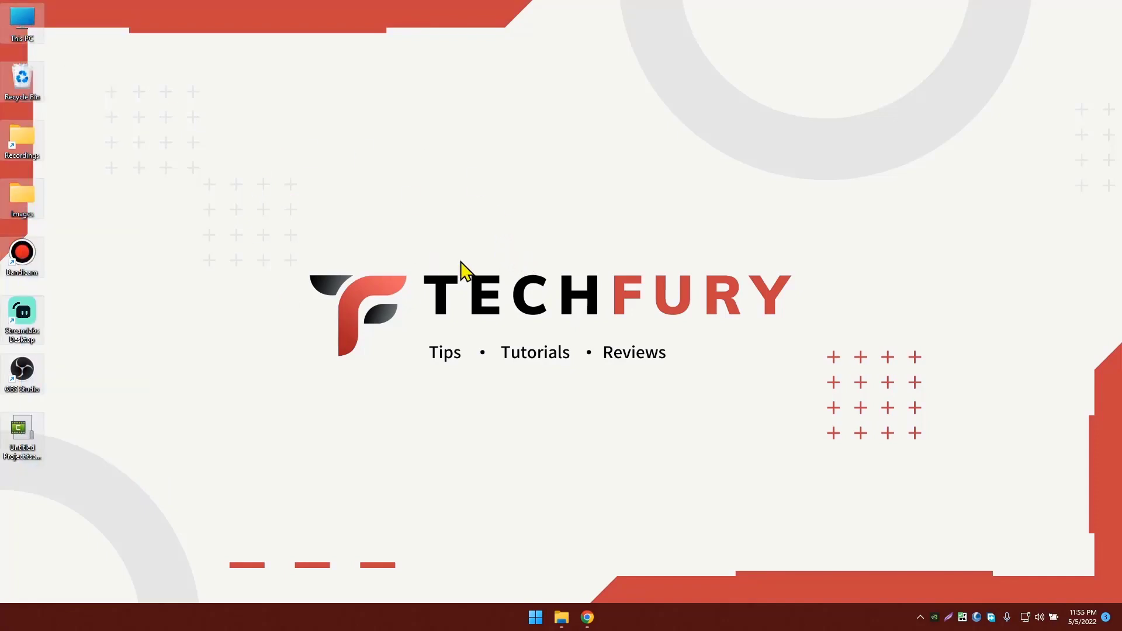
{"action": "right_click", "coordinate": [418, 123]}
{"action": "mouse_move", "coordinate": [442, 133]}
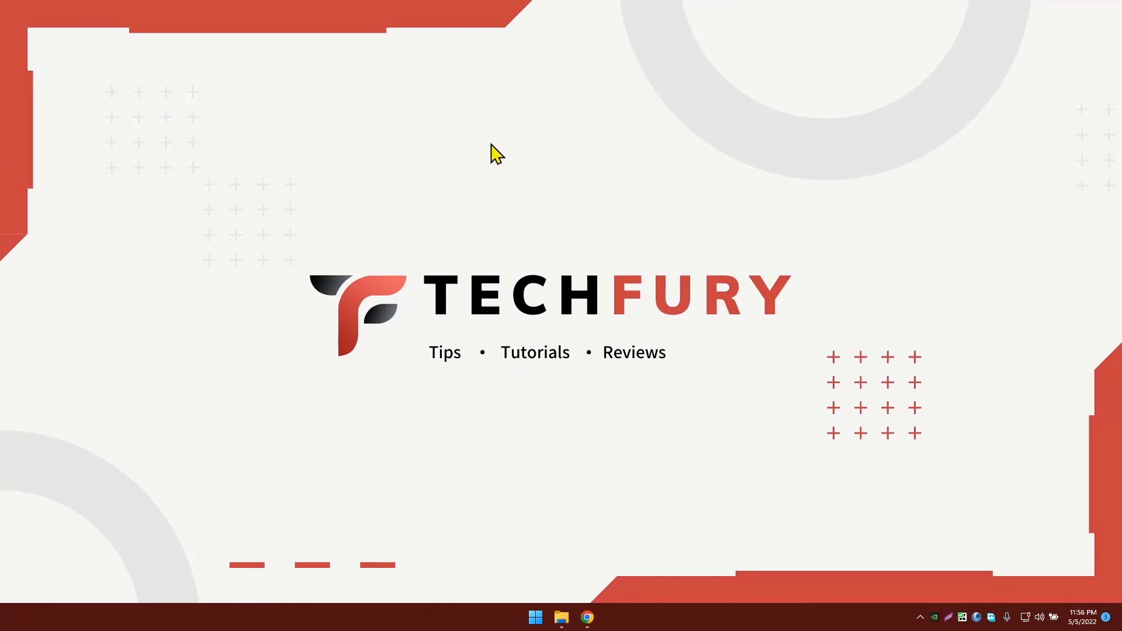
{"action": "right_click", "coordinate": [468, 121]}
{"action": "mouse_move", "coordinate": [527, 129]}
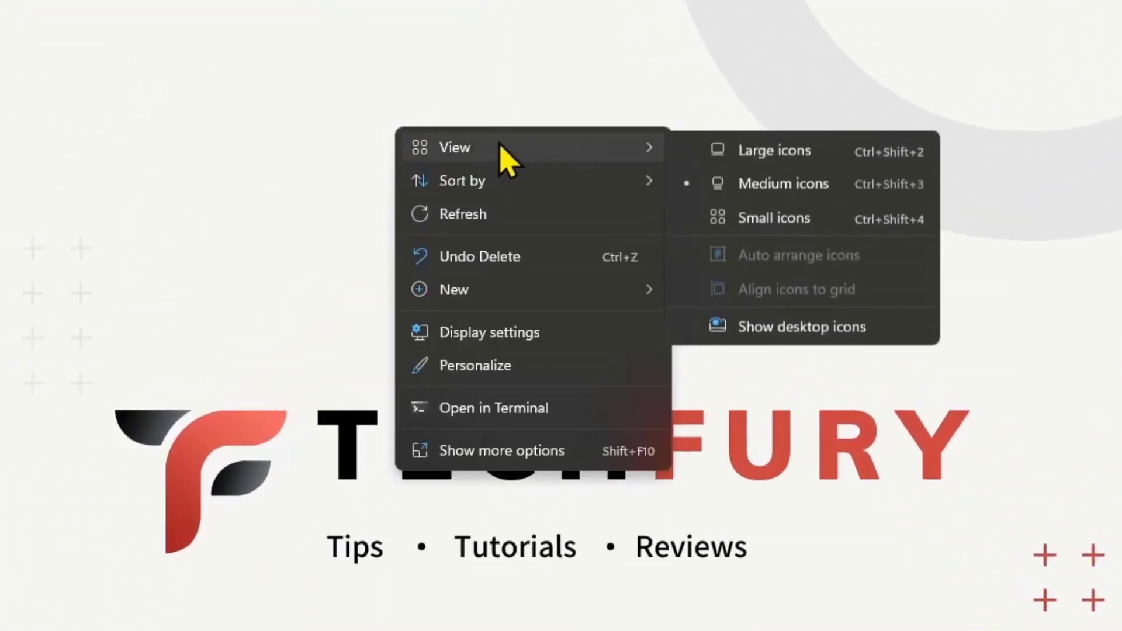
{"action": "left_click", "coordinate": [819, 328]}
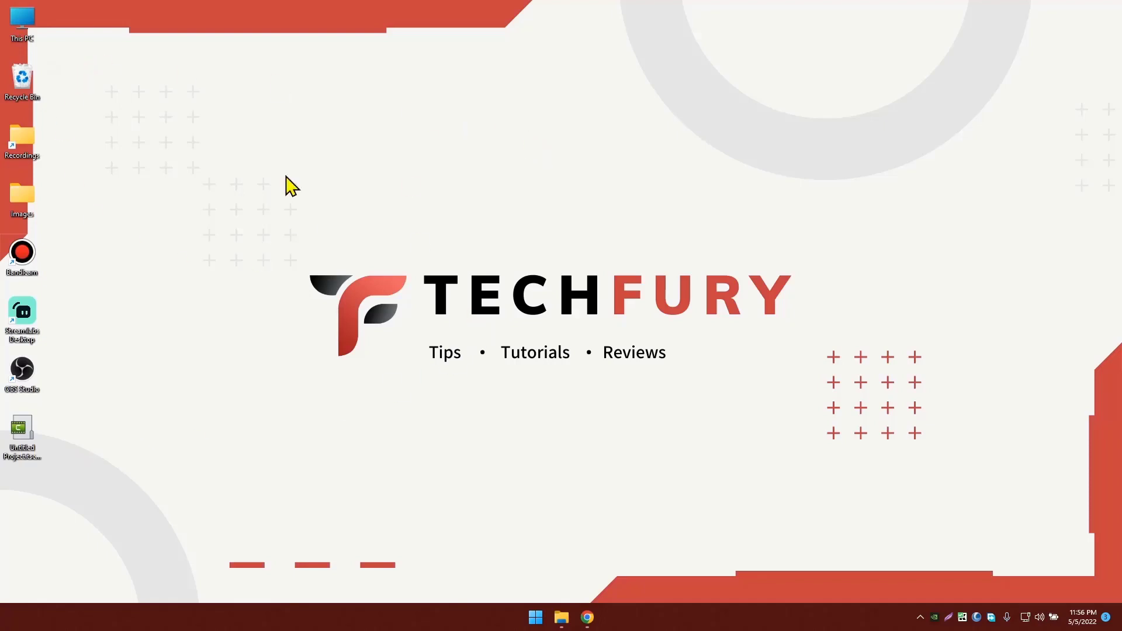
{"action": "right_click", "coordinate": [500, 157]}
{"action": "mouse_move", "coordinate": [527, 170]}
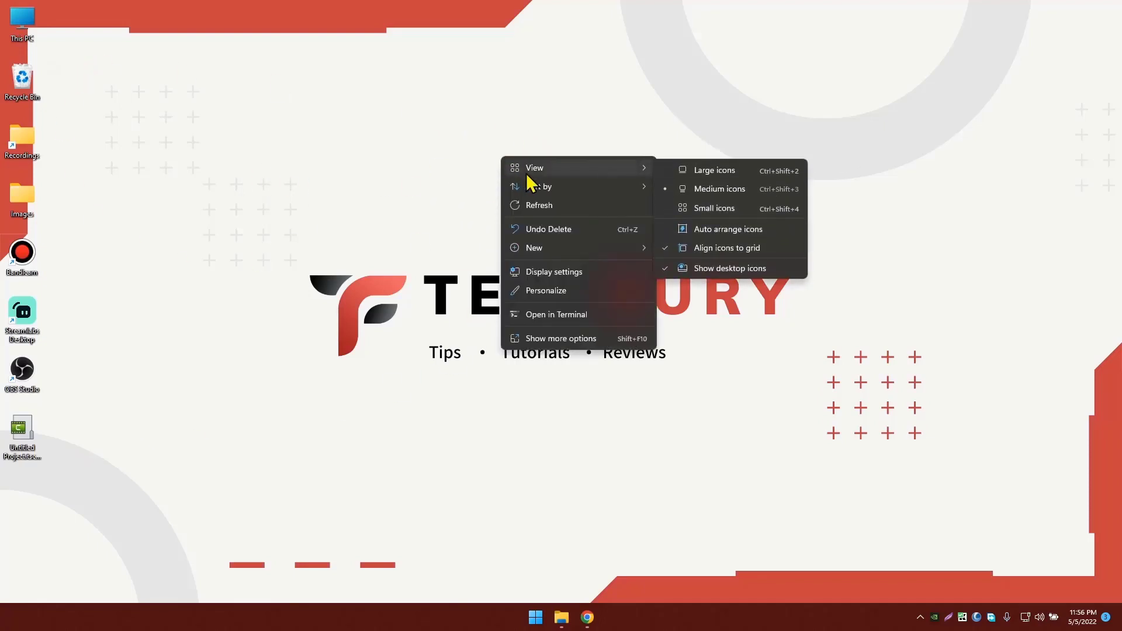
{"action": "left_click", "coordinate": [760, 273]}
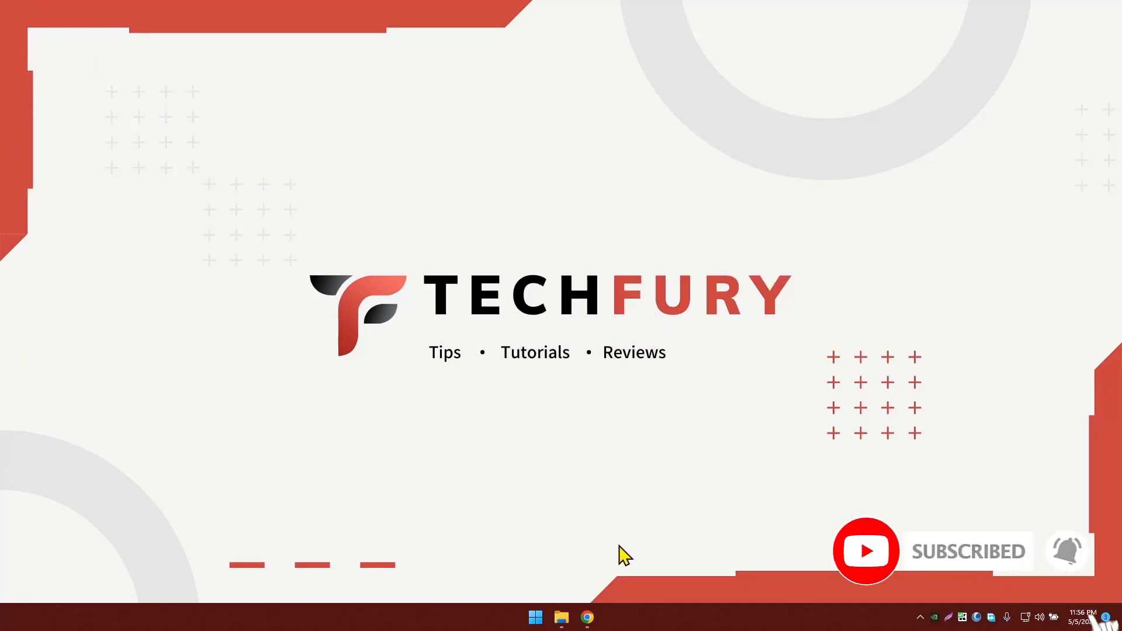
Bring Chrome forward and show the finished Black Panther theme.zip in its Downloads folder
{"action": "left_click", "coordinate": [588, 617]}
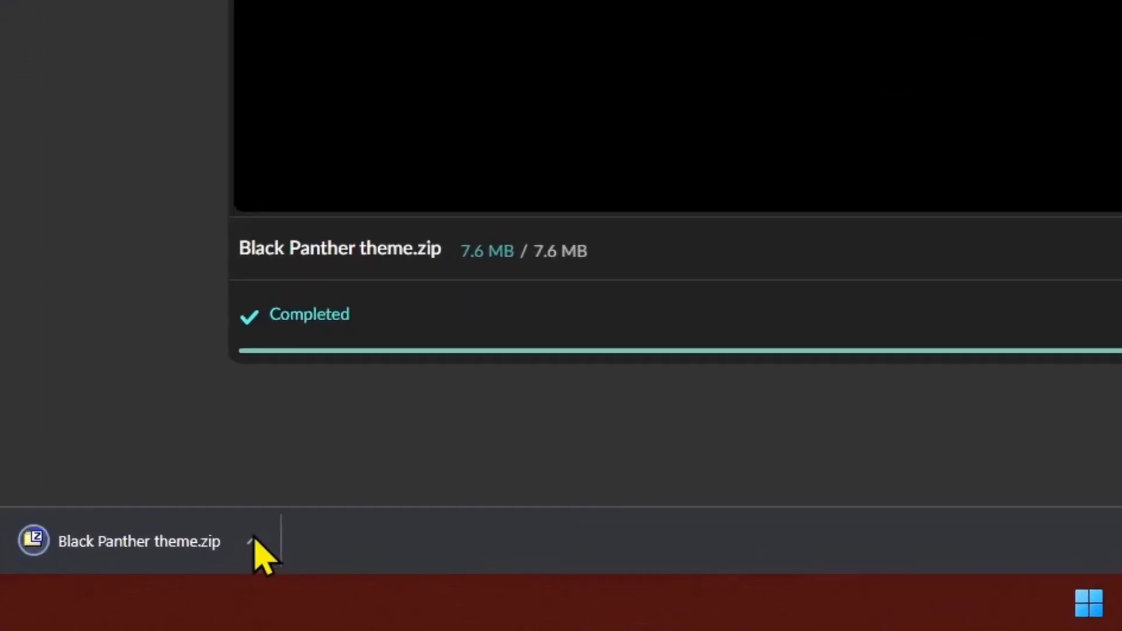
{"action": "left_click", "coordinate": [293, 529]}
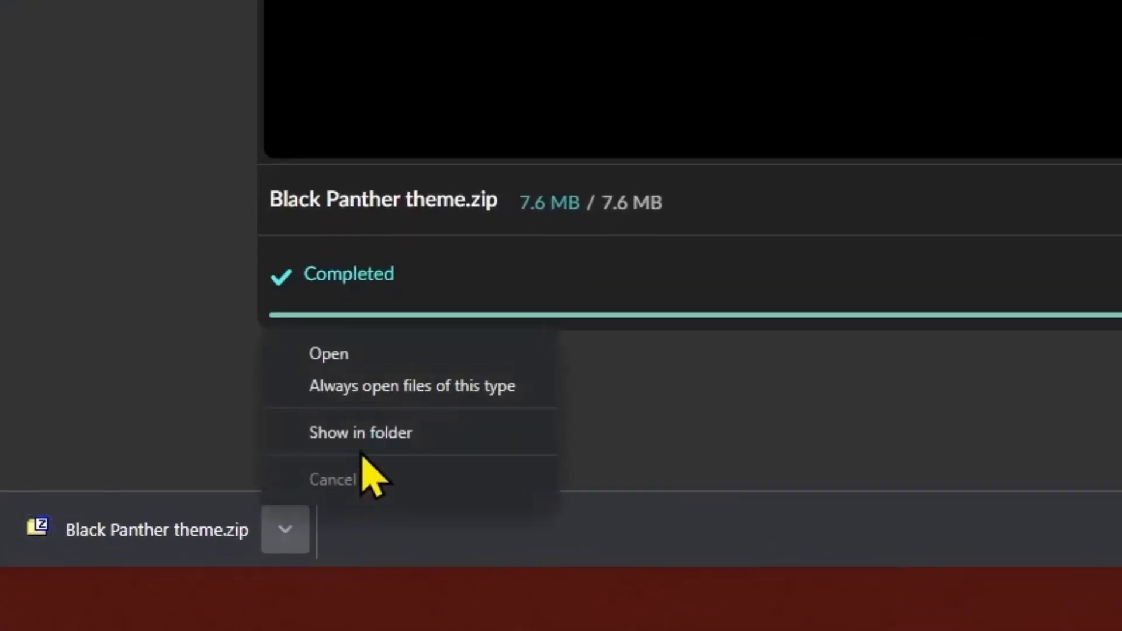
{"action": "left_click", "coordinate": [362, 445]}
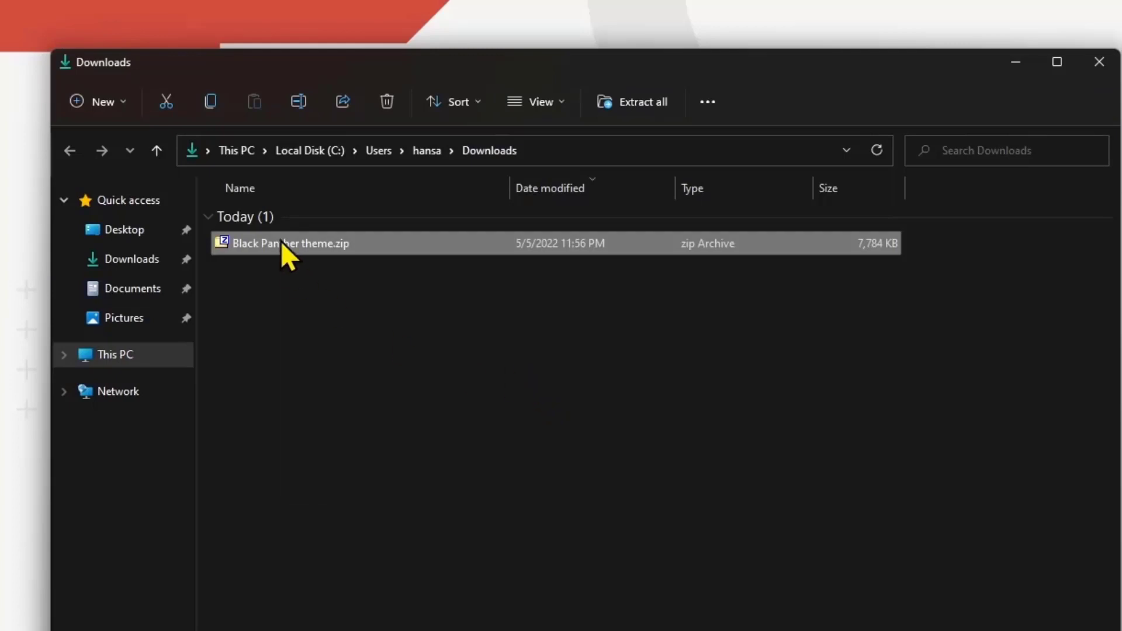
Extract Black Panther theme.zip into a Black Panther theme folder and close Downloads
{"action": "right_click", "coordinate": [281, 242]}
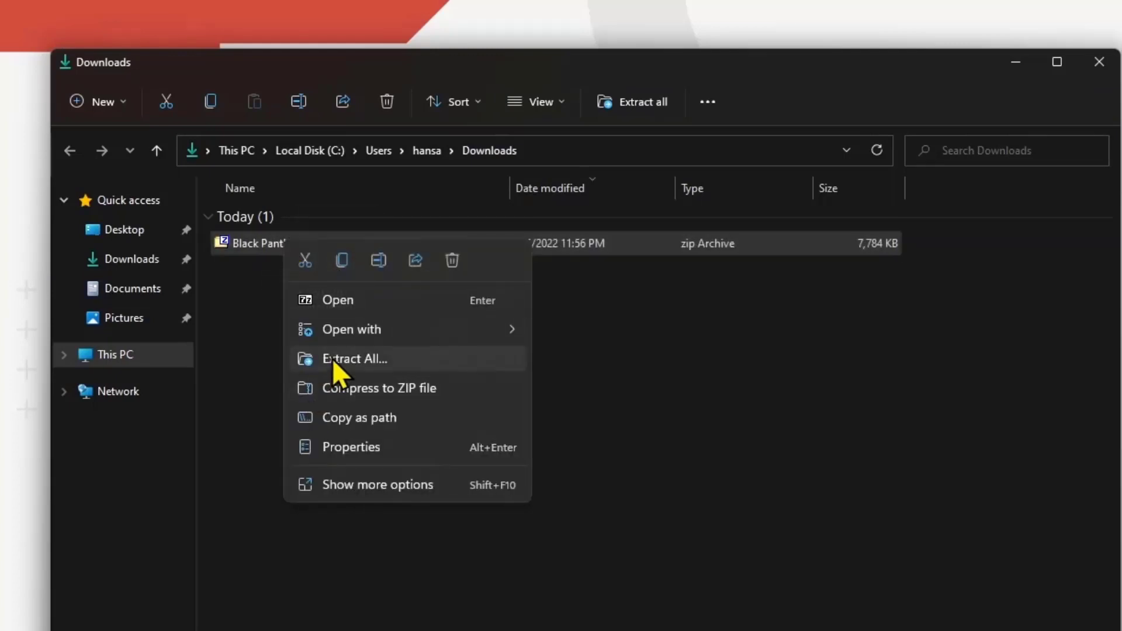
{"action": "left_click", "coordinate": [461, 360]}
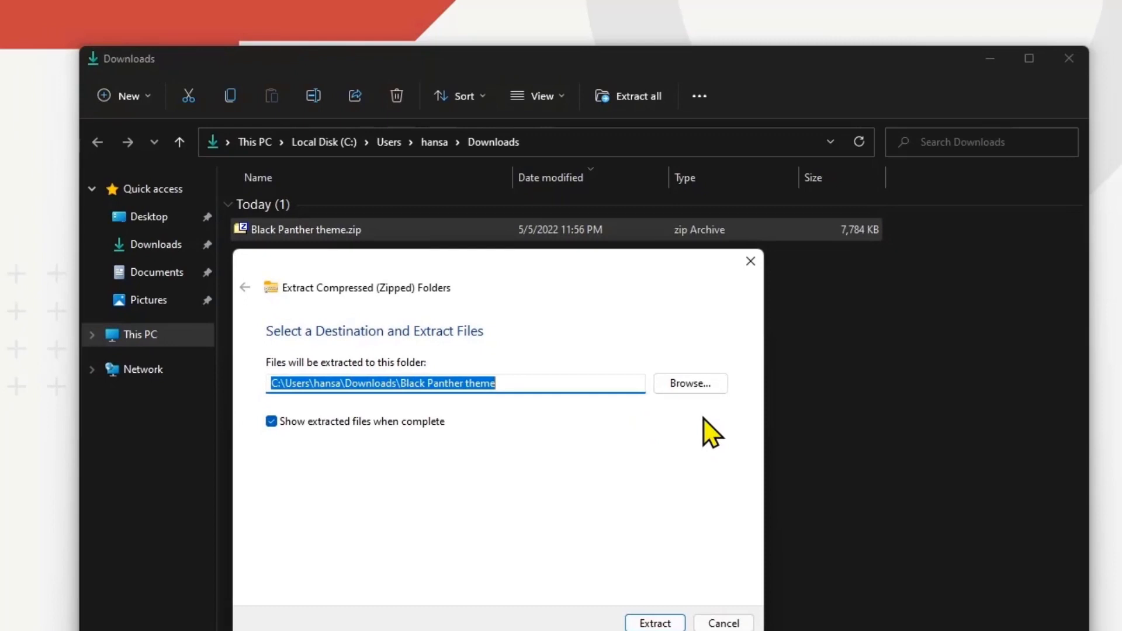
{"action": "left_click", "coordinate": [648, 593]}
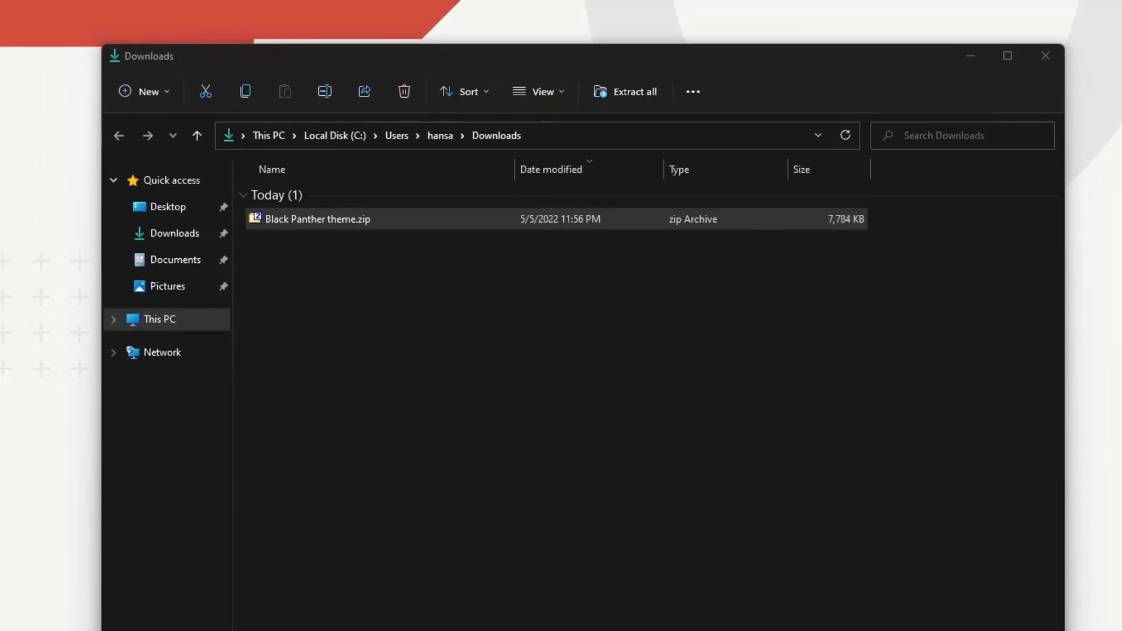
{"action": "left_click", "coordinate": [1045, 56]}
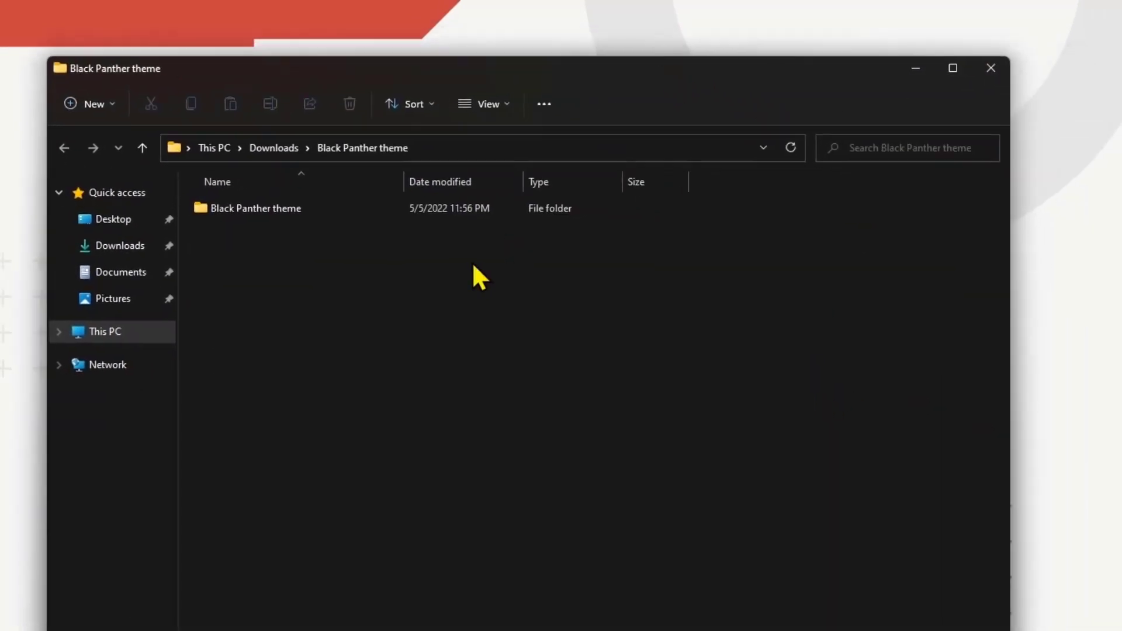
Open the inner Black Panther theme folder and launch the Lively Wallpaper Link shortcut
{"action": "left_click", "coordinate": [281, 210]}
{"action": "double_click", "coordinate": [297, 216]}
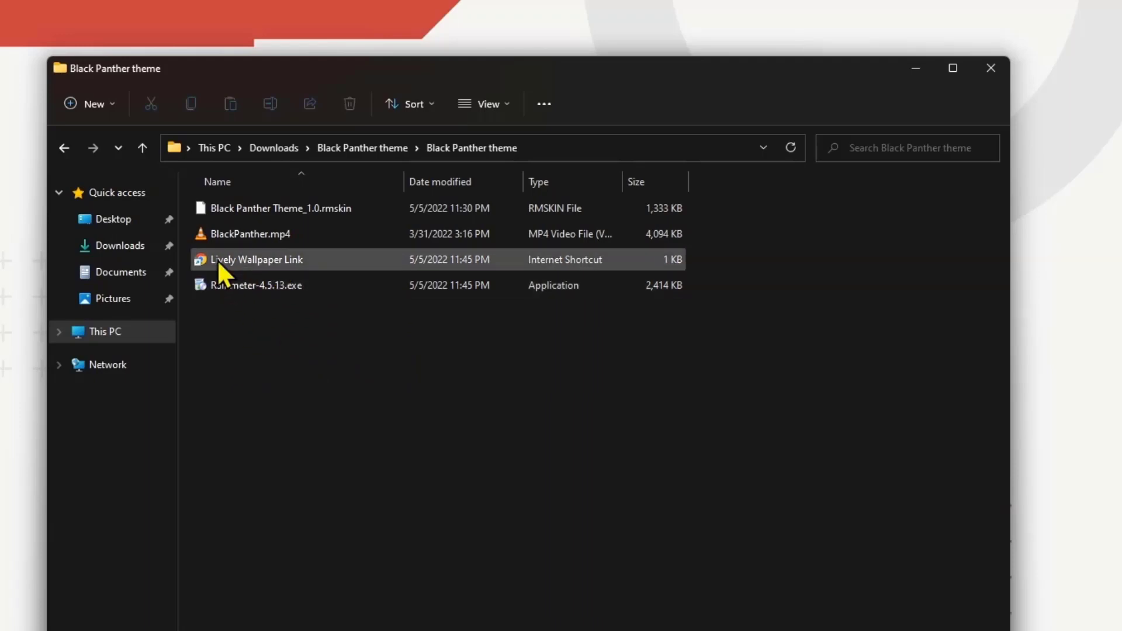
{"action": "double_click", "coordinate": [296, 261]}
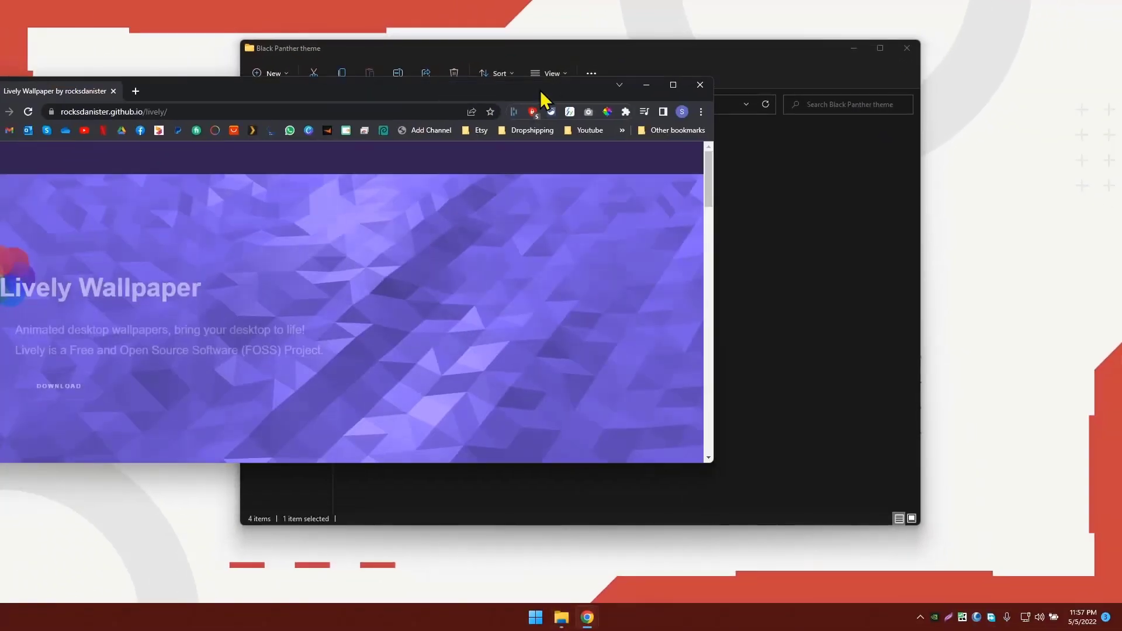
Maximize the Lively Wallpaper page in Chrome and jump to its Download section
{"action": "left_click_drag", "start_coordinate": [541, 92], "coordinate": [692, 94]}
{"action": "double_click", "coordinate": [692, 93]}
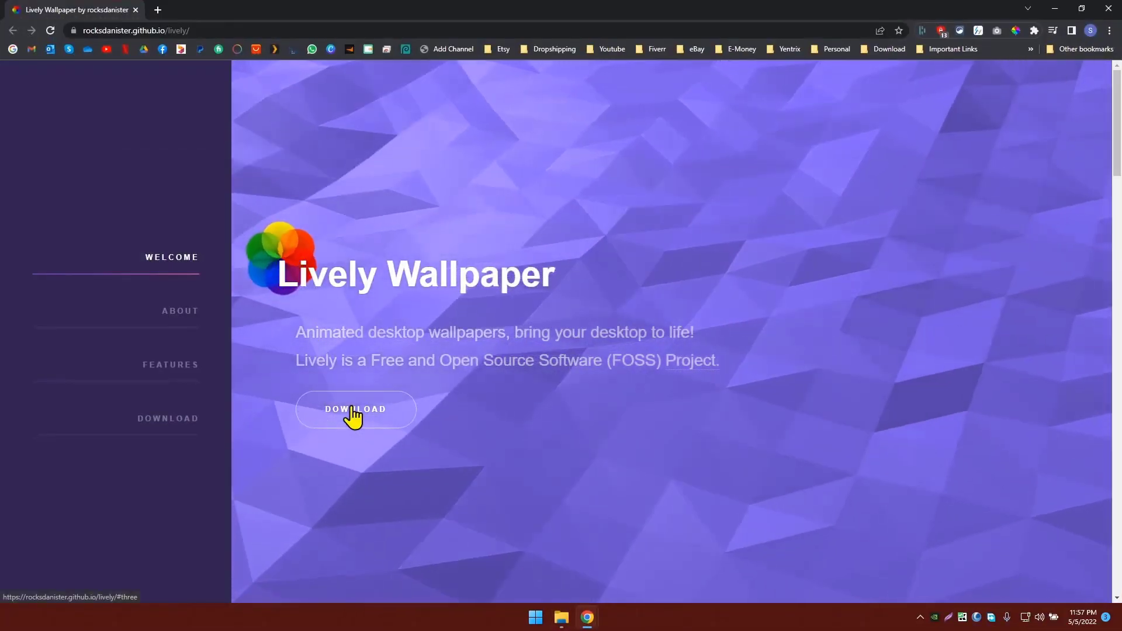
{"action": "left_click", "coordinate": [354, 412]}
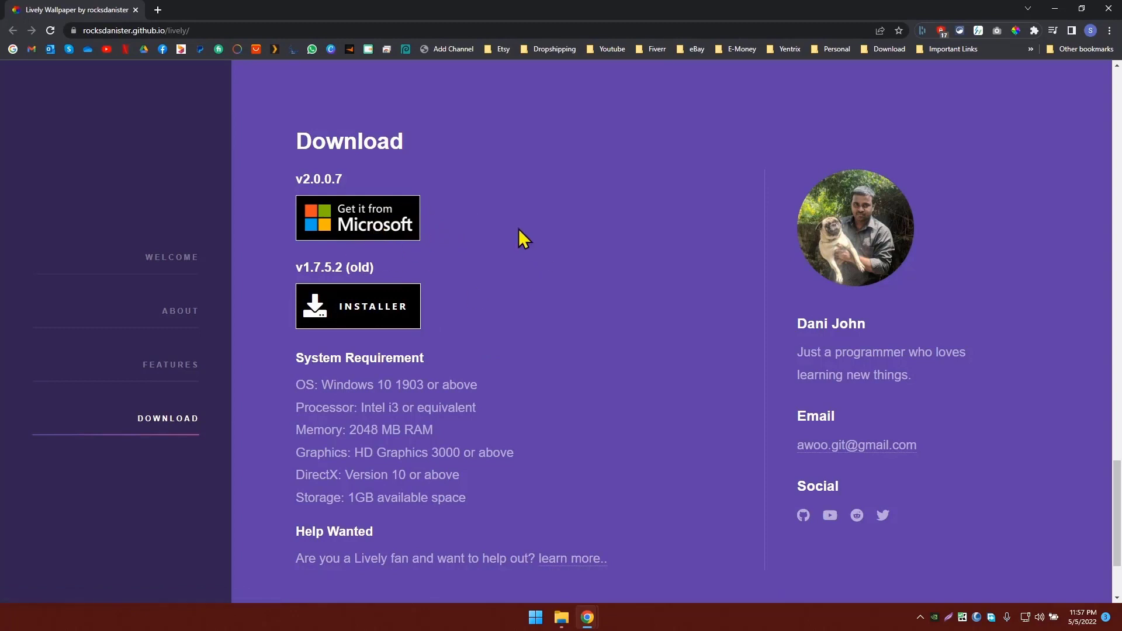
Open Lively's Microsoft Store listing in the Store app and start installing it
{"action": "left_click", "coordinate": [371, 227]}
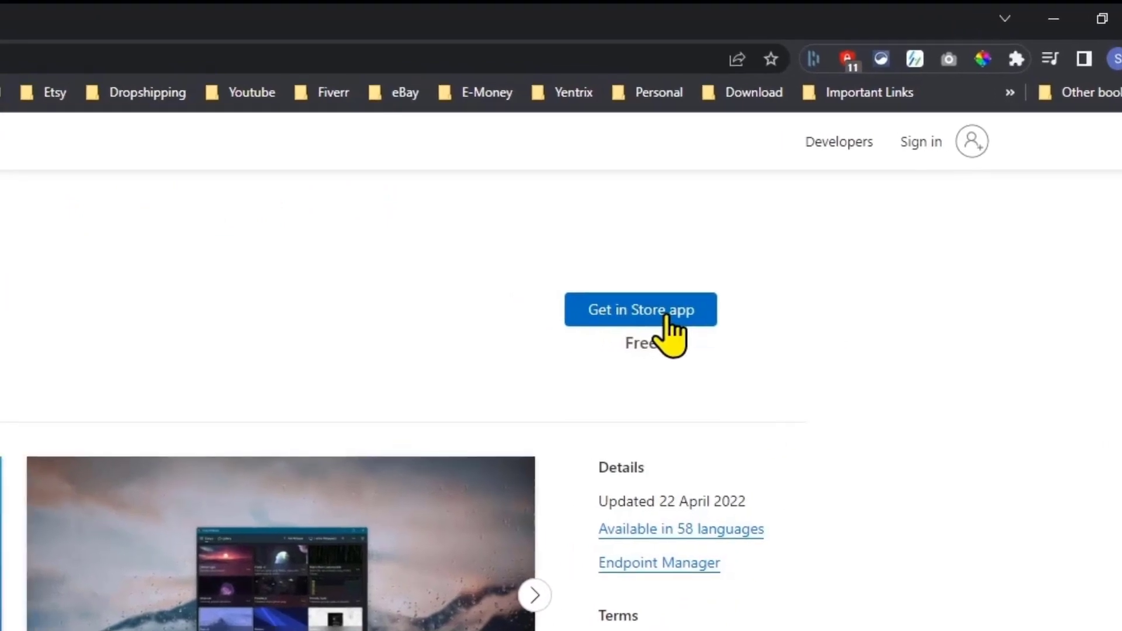
{"action": "left_click", "coordinate": [605, 313]}
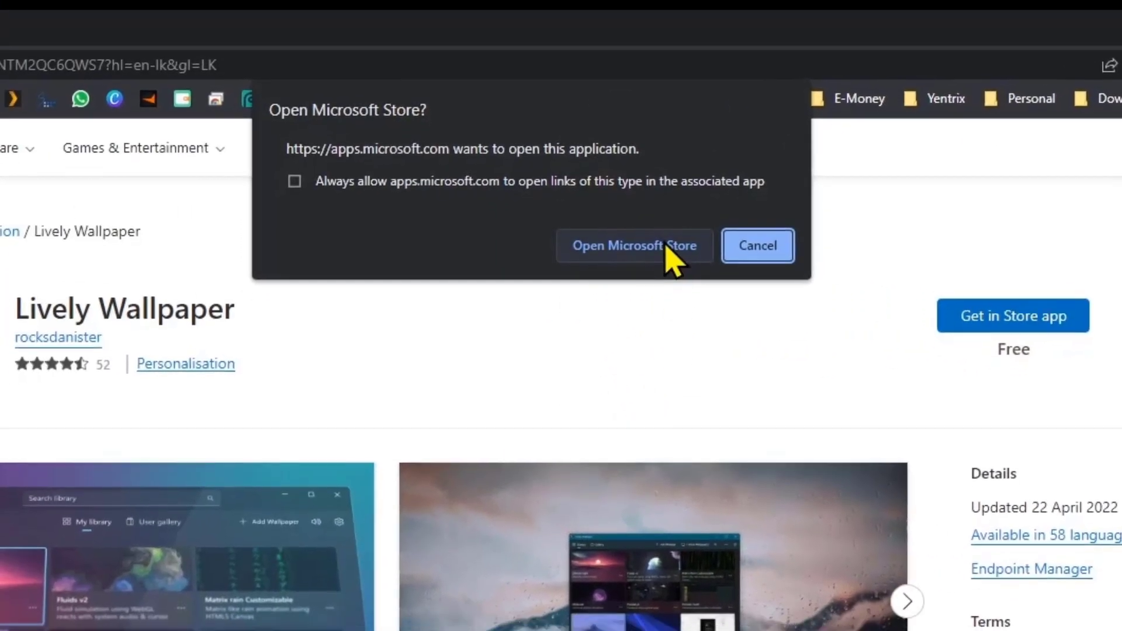
{"action": "left_click", "coordinate": [664, 268]}
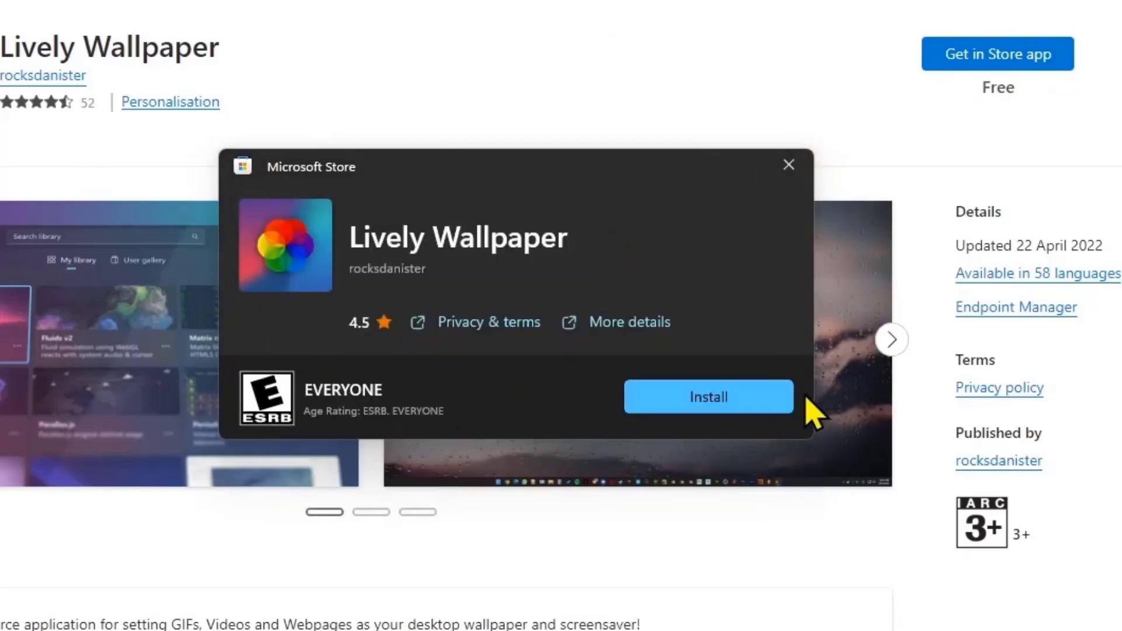
{"action": "left_click", "coordinate": [726, 416]}
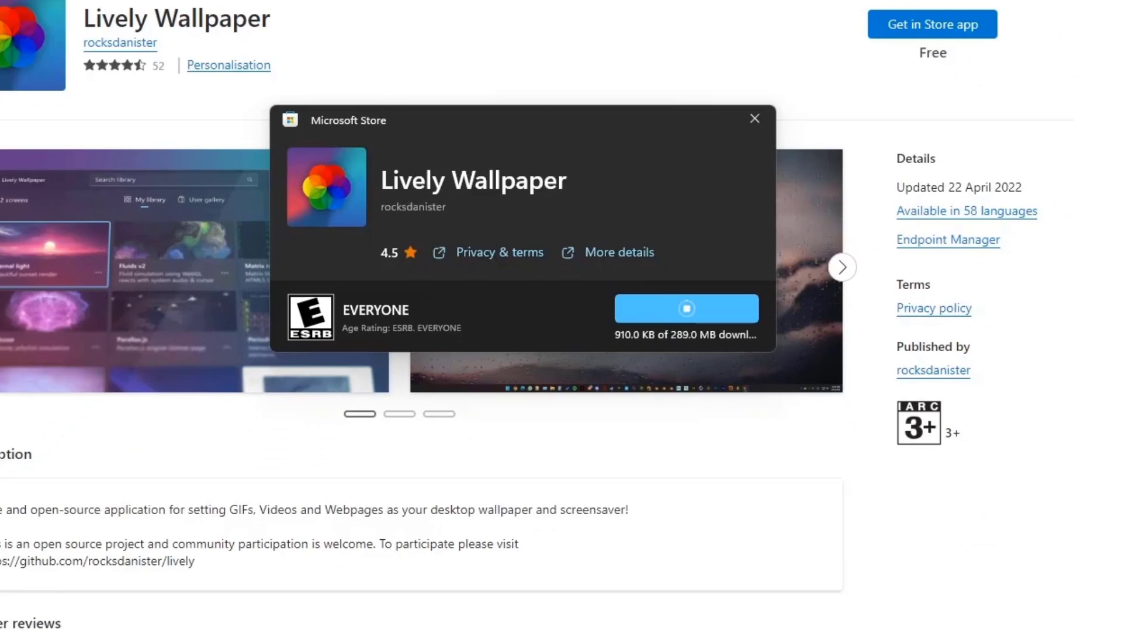
{"action": "left_click", "coordinate": [476, 611]}
Open Microsoft Store from Start search, search 'lively', and launch the installed Lively Wallpaper
{"action": "type", "text": "store"}
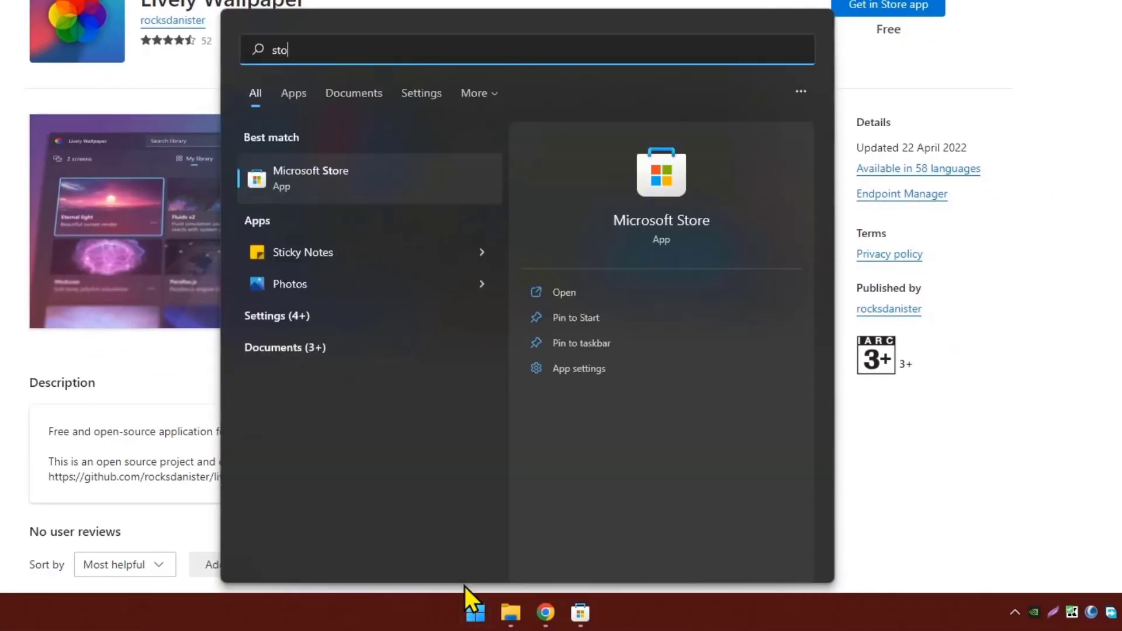
{"action": "left_click", "coordinate": [434, 175]}
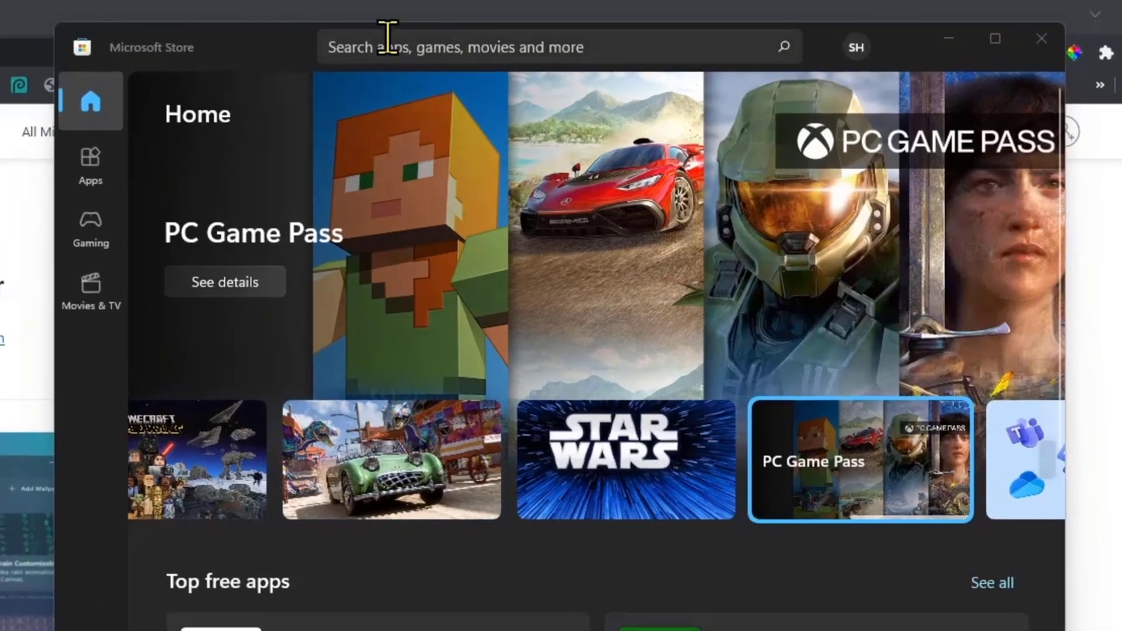
{"action": "left_click", "coordinate": [385, 44]}
{"action": "type", "text": "live"}
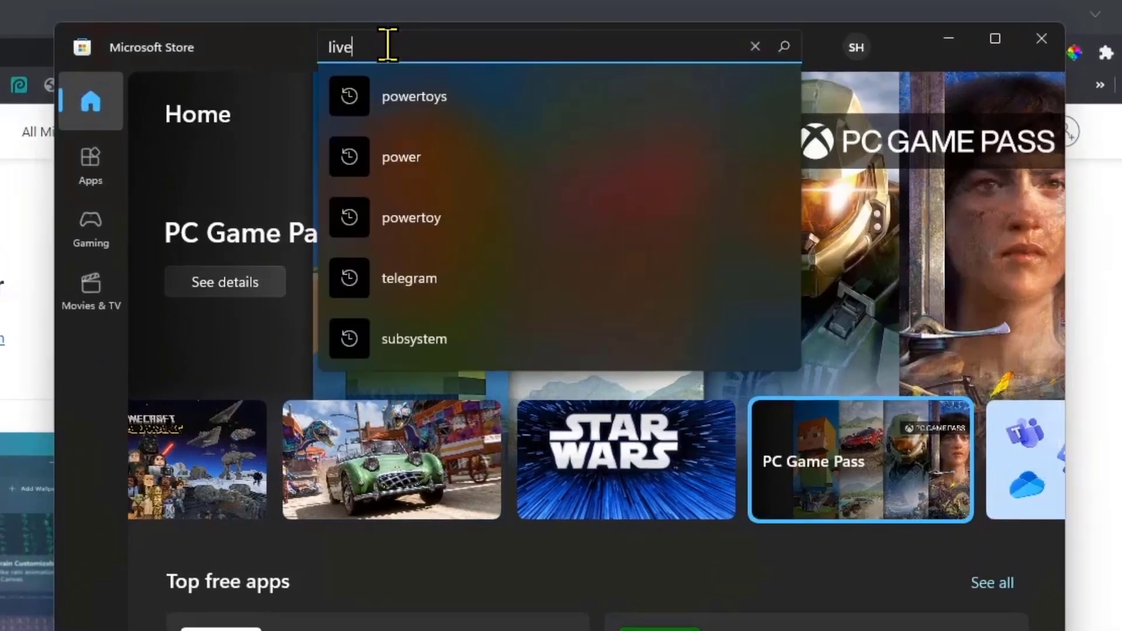
{"action": "type", "text": "ly"}
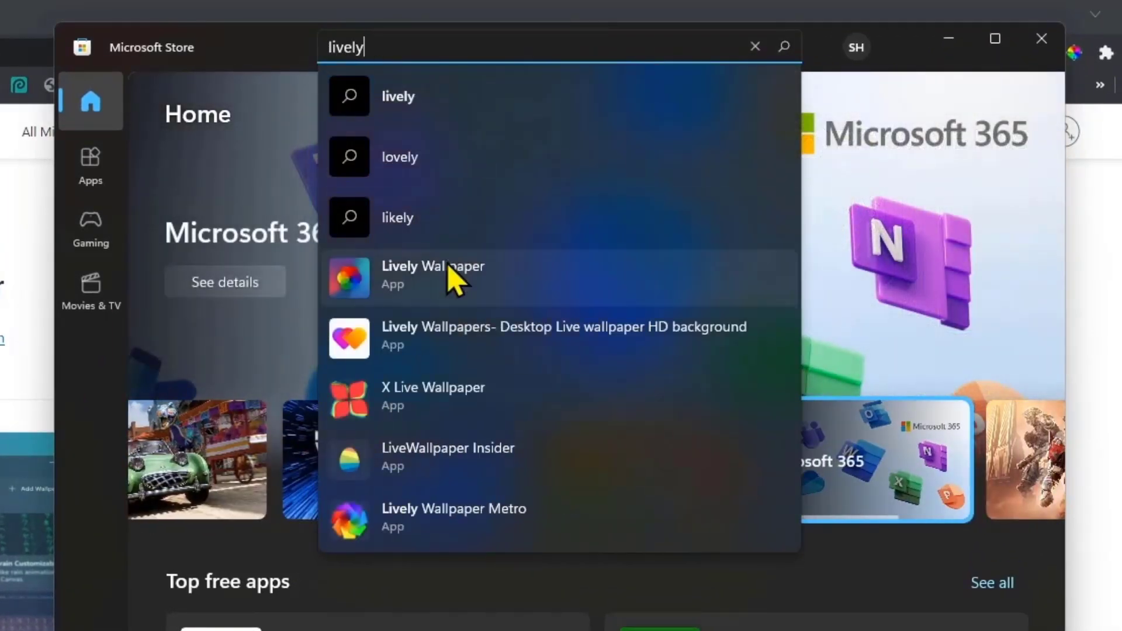
{"action": "left_click", "coordinate": [448, 264]}
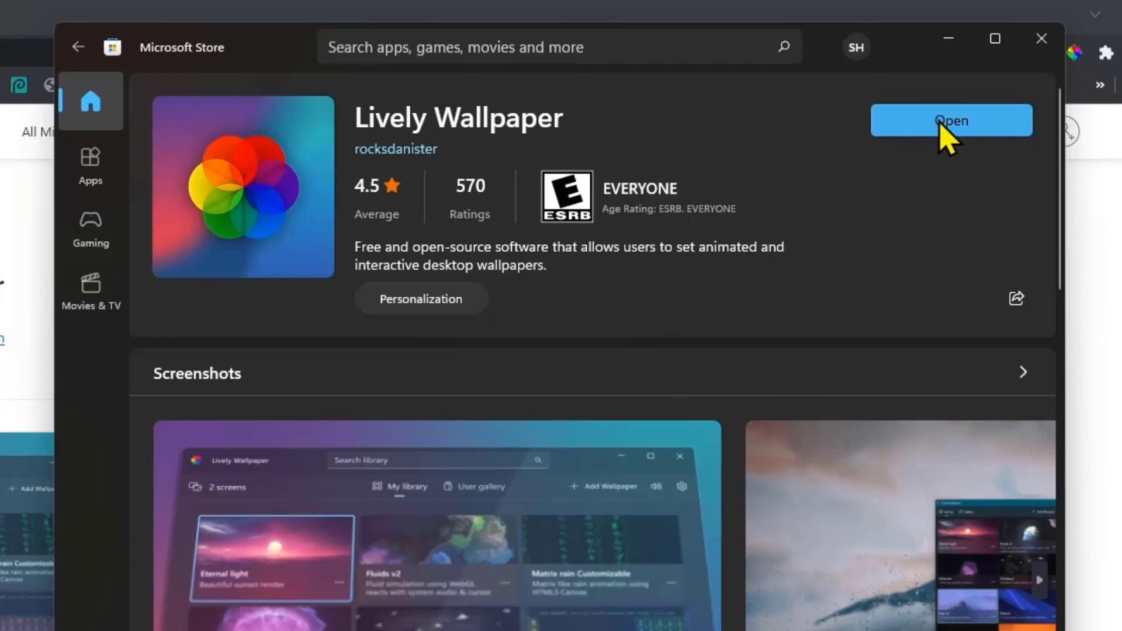
{"action": "left_click", "coordinate": [950, 121]}
{"action": "left_click", "coordinate": [959, 127]}
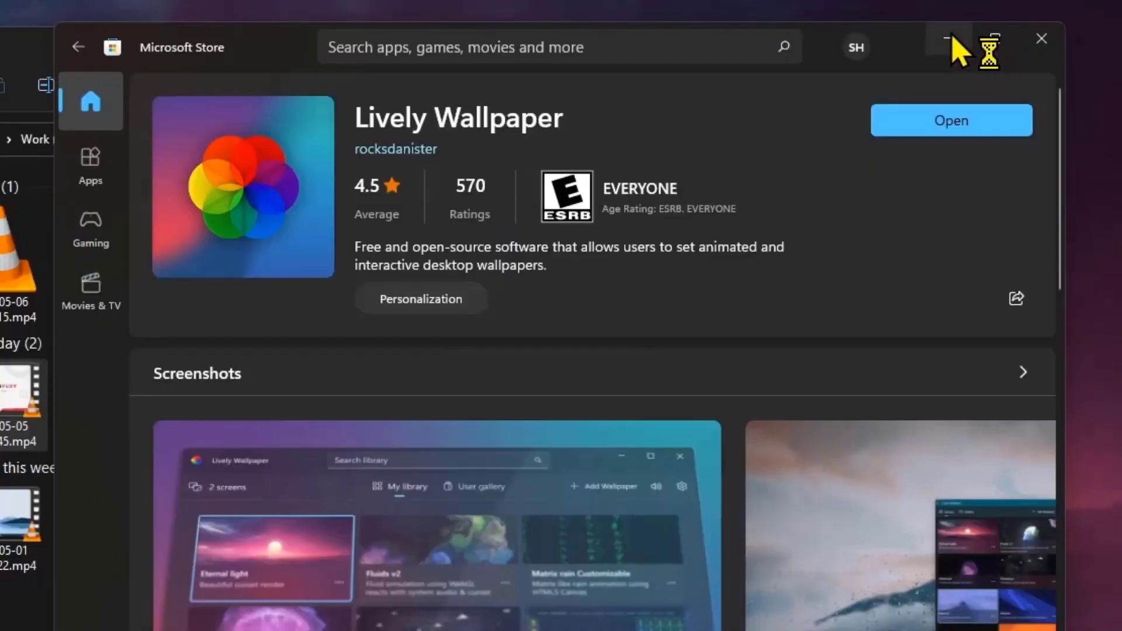
Reopen the Lively Wallpaper main window from the tray and position it at the upper middle
{"action": "left_click", "coordinate": [952, 39]}
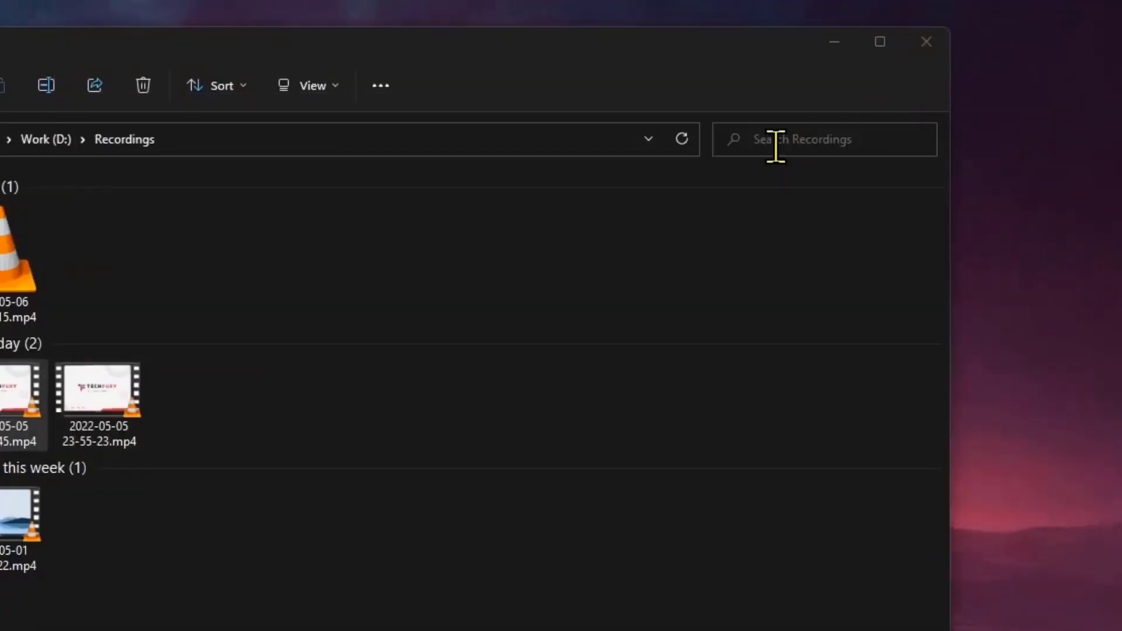
{"action": "left_click", "coordinate": [827, 41]}
{"action": "right_click", "coordinate": [725, 602]}
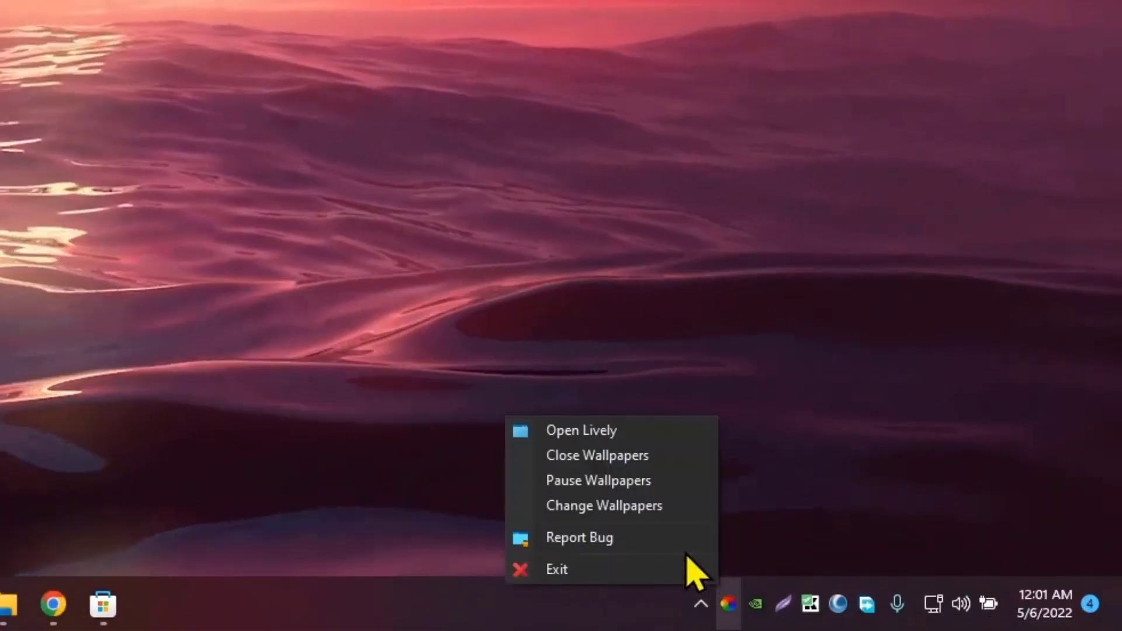
{"action": "left_click", "coordinate": [615, 432]}
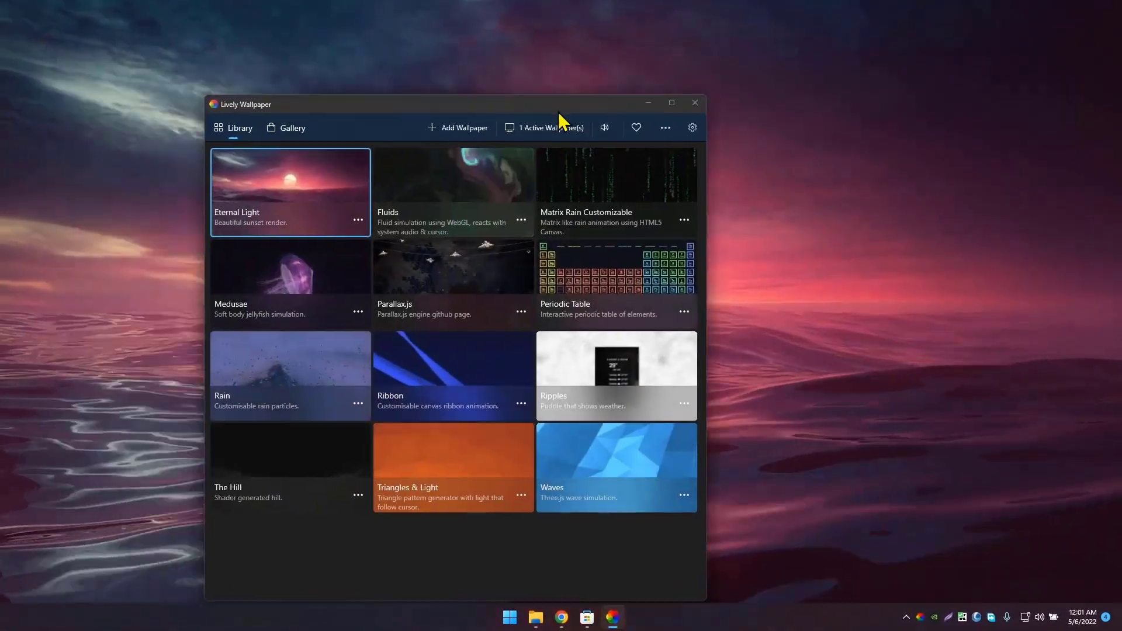
{"action": "left_click_drag", "start_coordinate": [558, 111], "coordinate": [825, 414]}
{"action": "left_click_drag", "start_coordinate": [627, 406], "coordinate": [603, 68]}
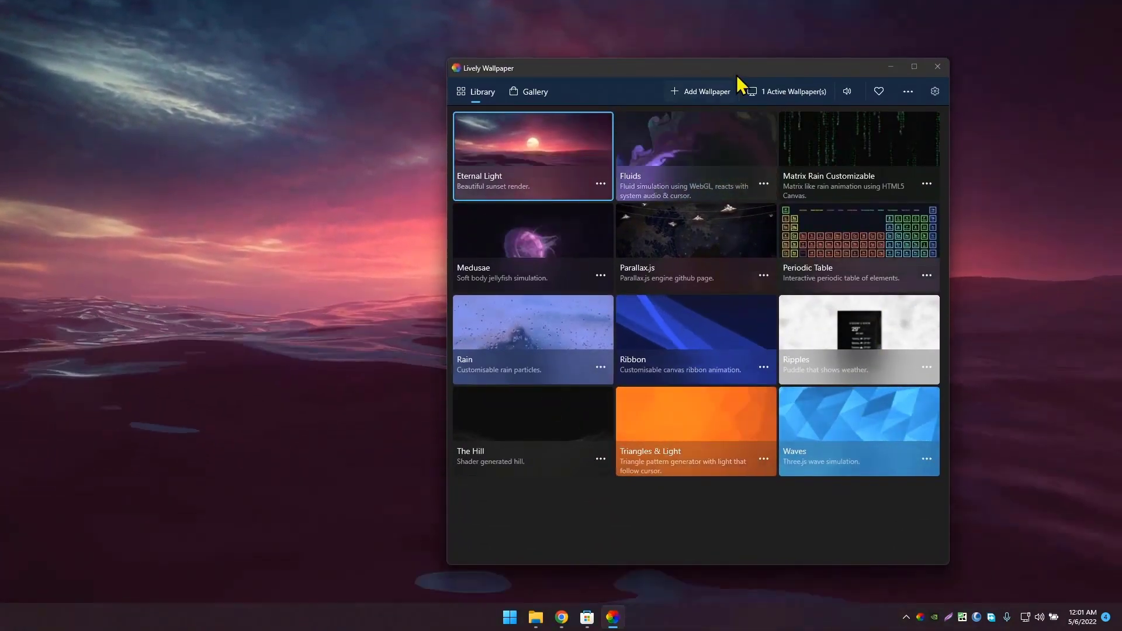
{"action": "left_click_drag", "start_coordinate": [737, 75], "coordinate": [679, 38]}
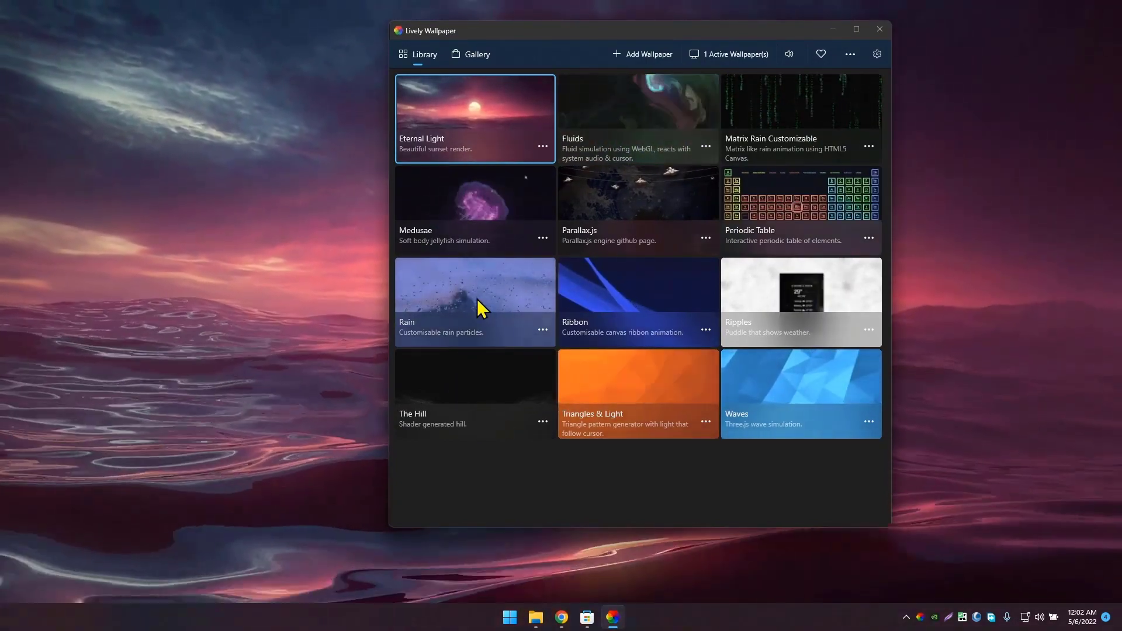
Apply the Rain scene as the desktop wallpaper and bring up Add Wallpaper
{"action": "left_click", "coordinate": [511, 296]}
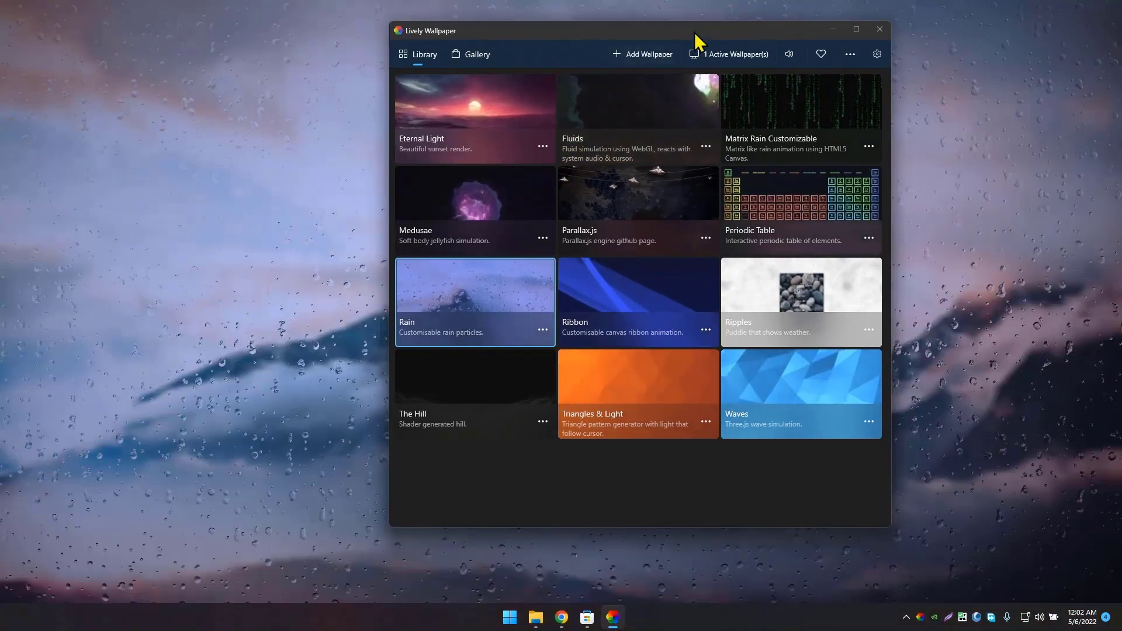
{"action": "left_click_drag", "start_coordinate": [706, 27], "coordinate": [705, 440]}
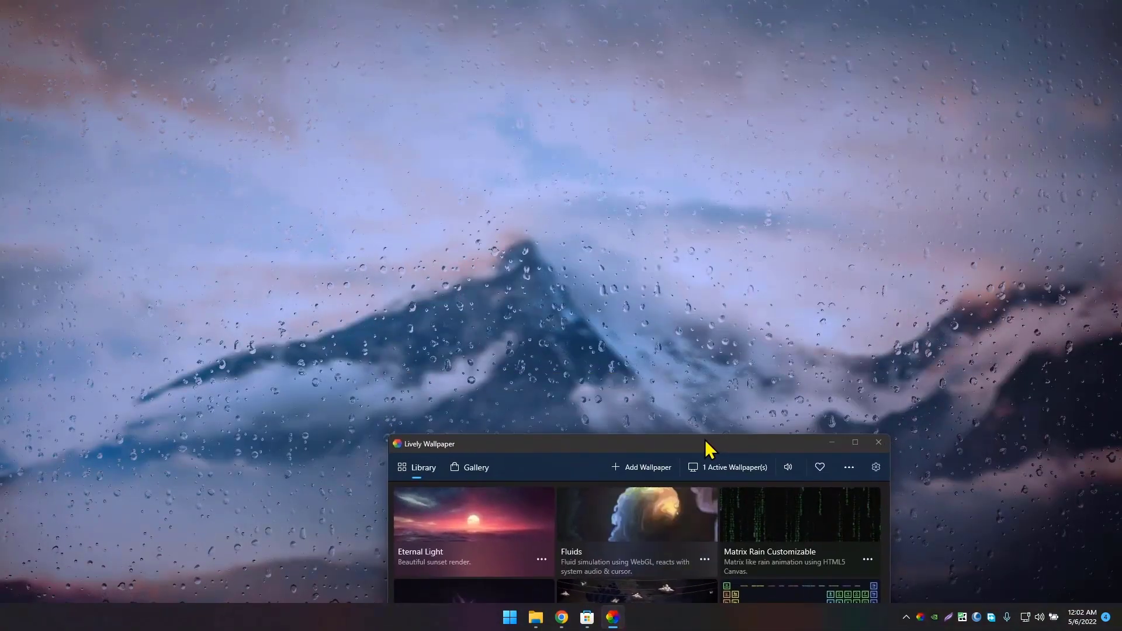
{"action": "left_click_drag", "start_coordinate": [633, 445], "coordinate": [567, 69]}
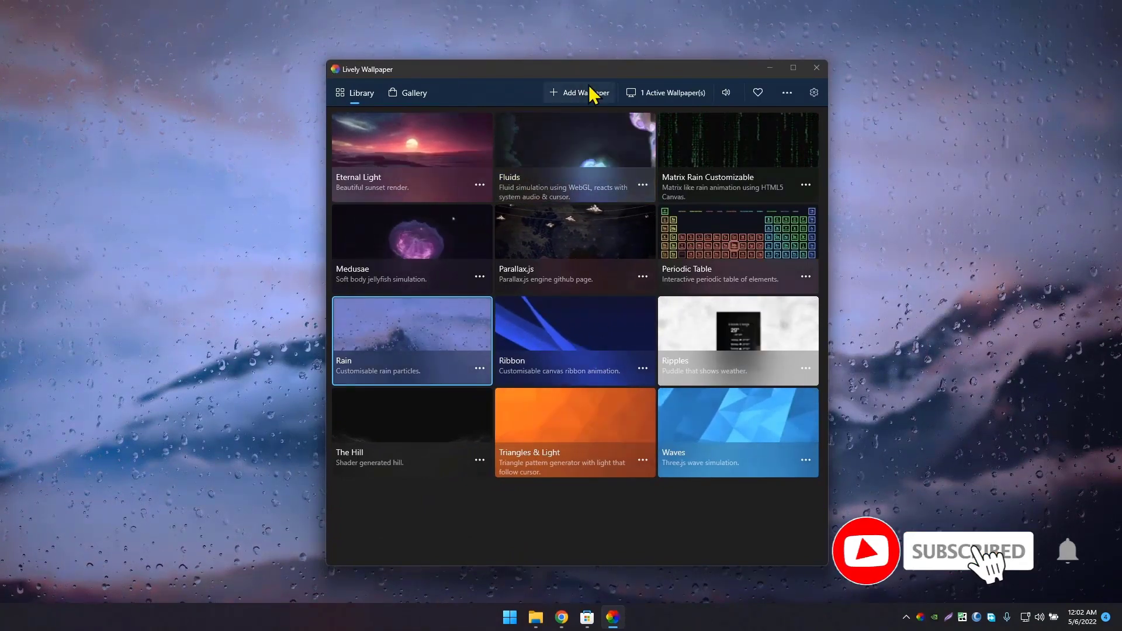
{"action": "left_click", "coordinate": [581, 93]}
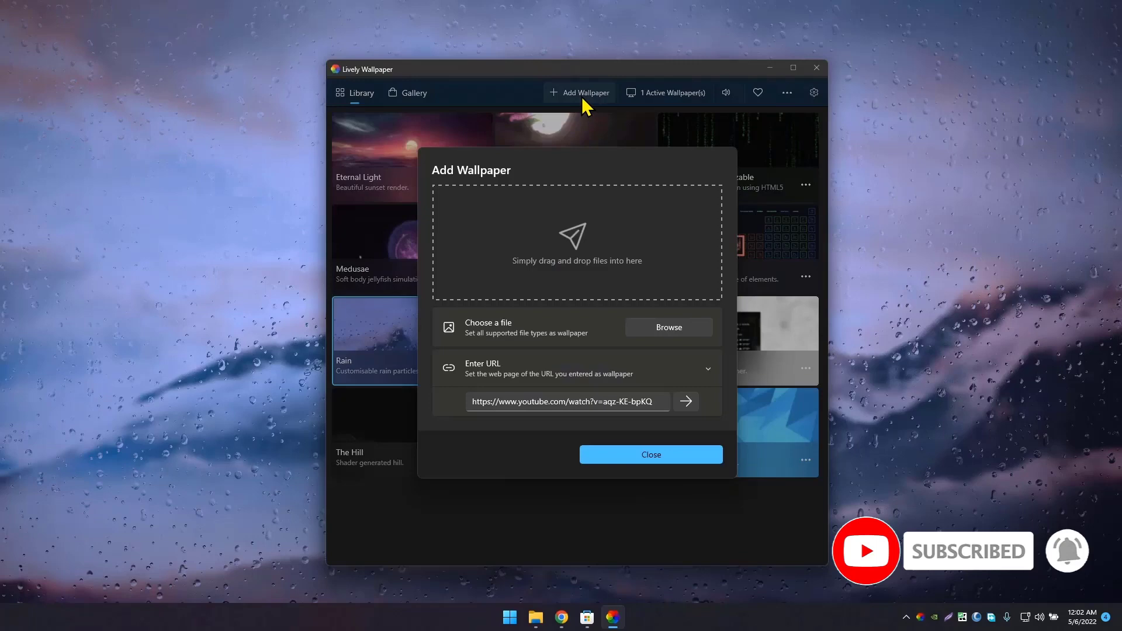
Copy the inner Black Panther theme folder from the Downloads folder
{"action": "mouse_move", "coordinate": [536, 618]}
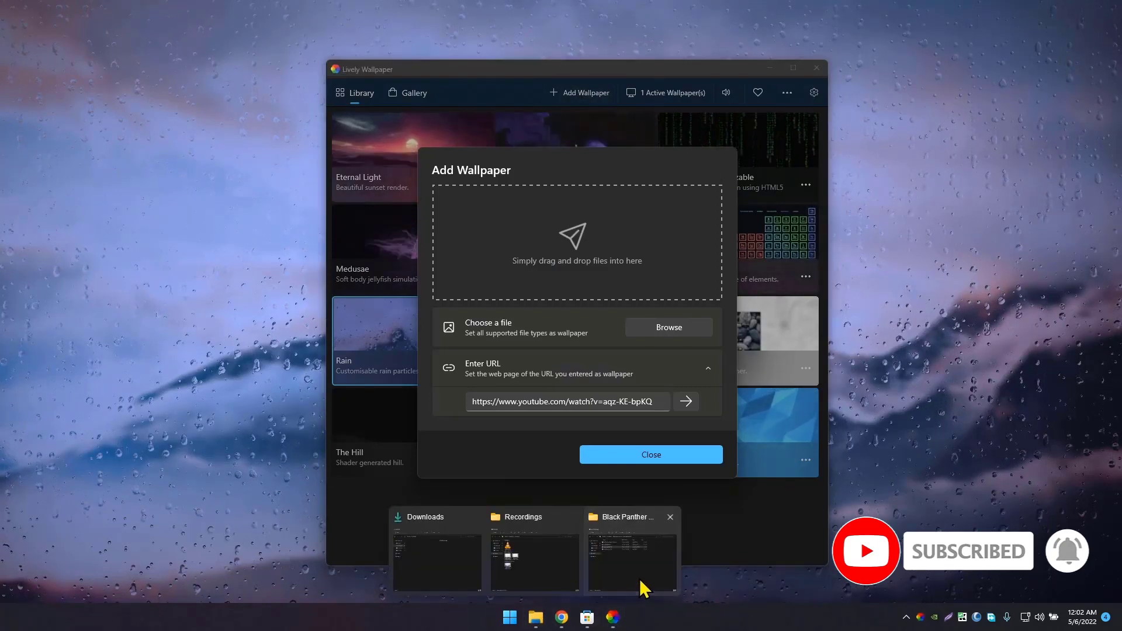
{"action": "left_click", "coordinate": [639, 587]}
{"action": "left_click", "coordinate": [477, 105]}
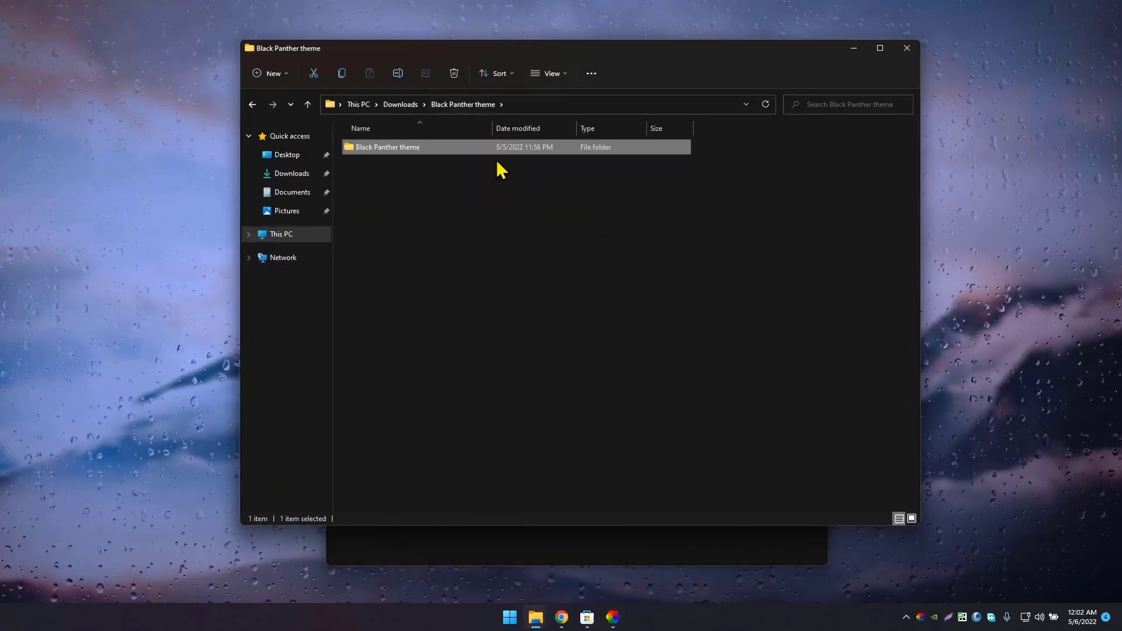
{"action": "left_click_drag", "start_coordinate": [572, 263], "coordinate": [406, 153]}
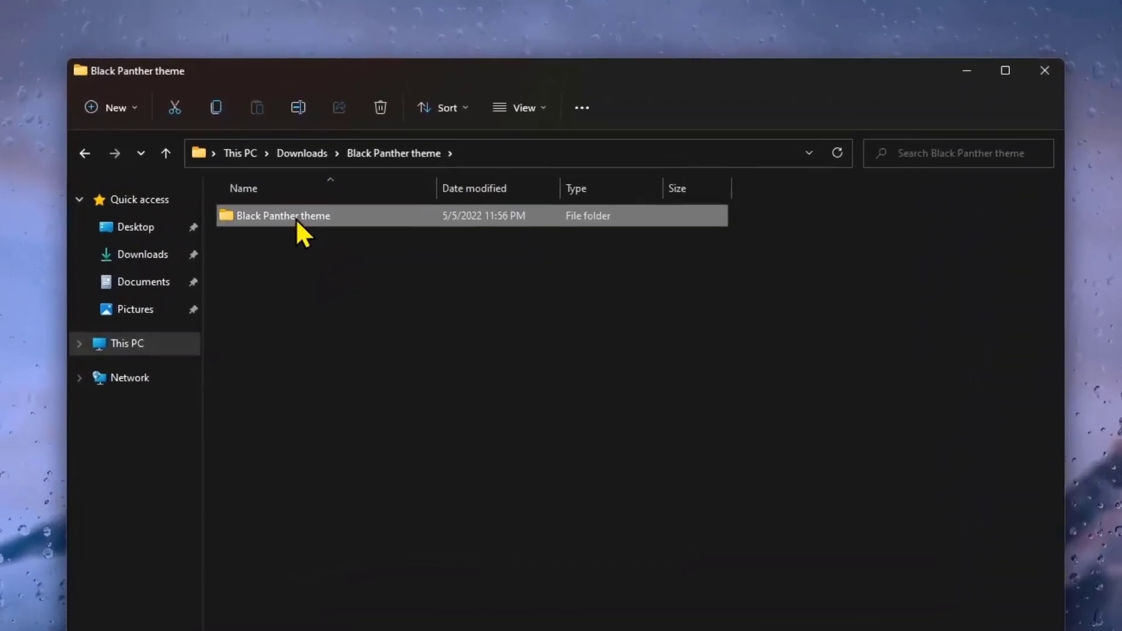
{"action": "right_click", "coordinate": [400, 150]}
{"action": "key", "text": "Escape"}
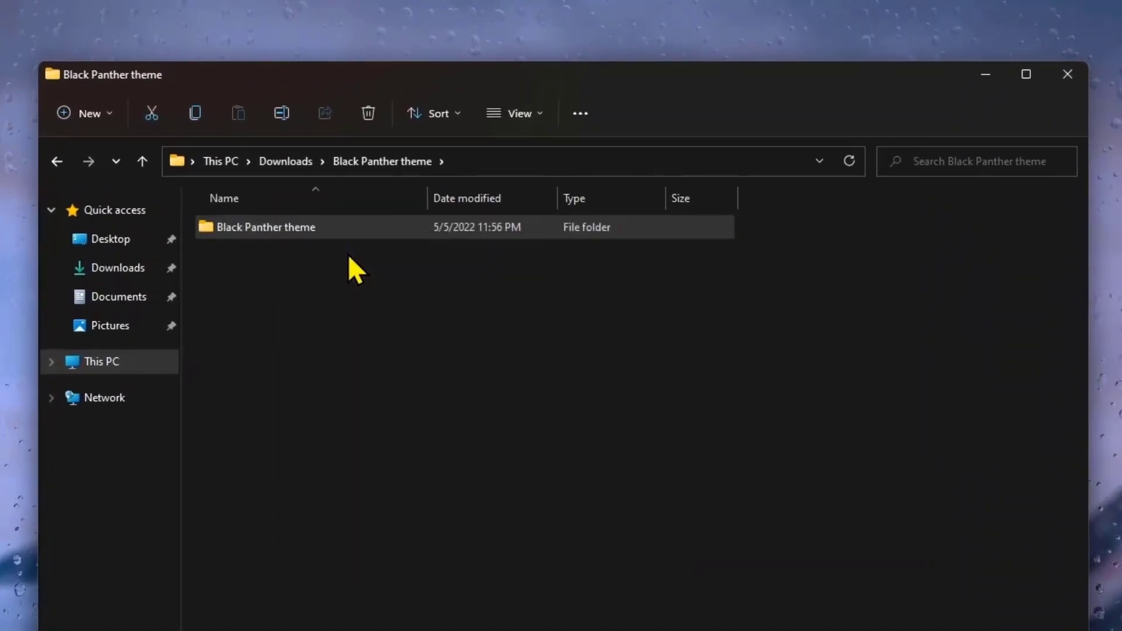
Paste the Black Panther theme folder into the root of Local Disk (C:)
{"action": "left_click", "coordinate": [148, 369]}
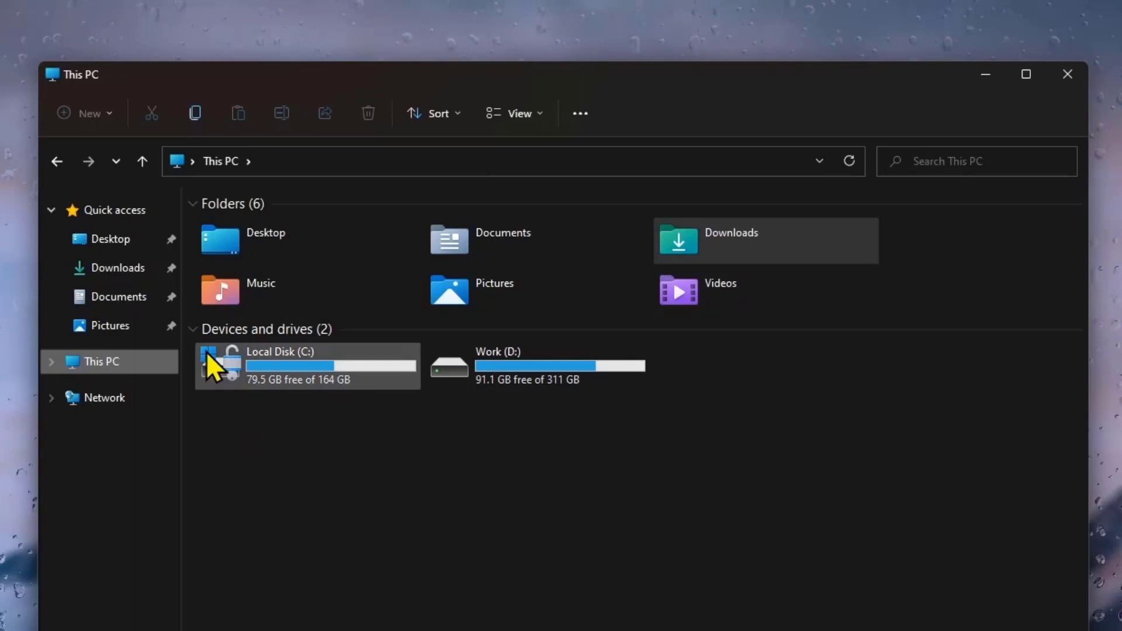
{"action": "mouse_move", "coordinate": [217, 351]}
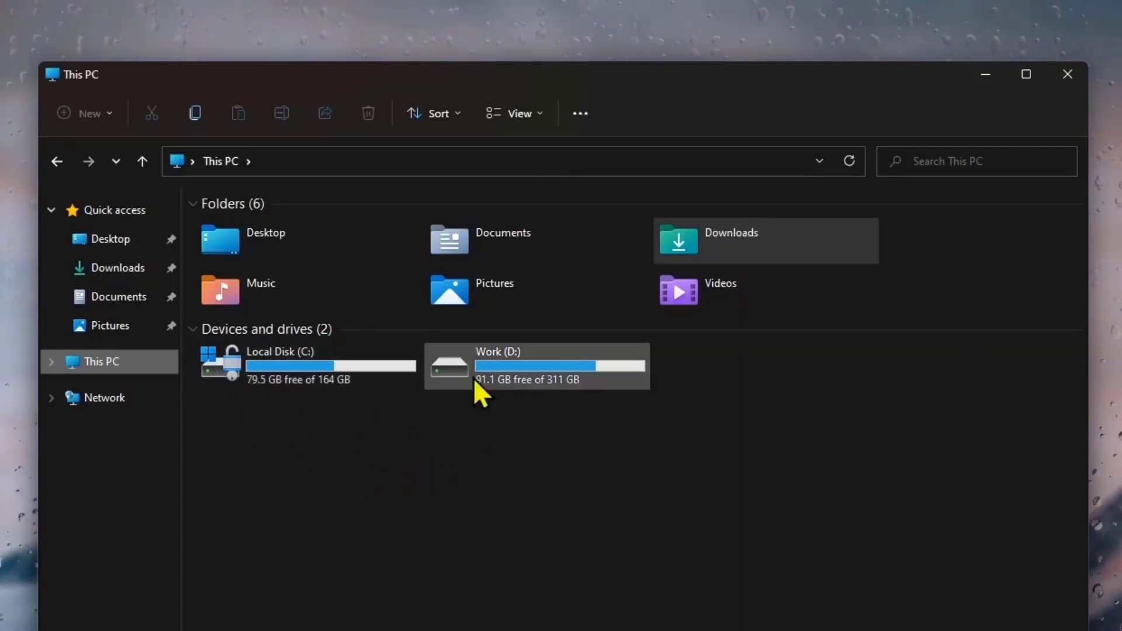
{"action": "double_click", "coordinate": [294, 369]}
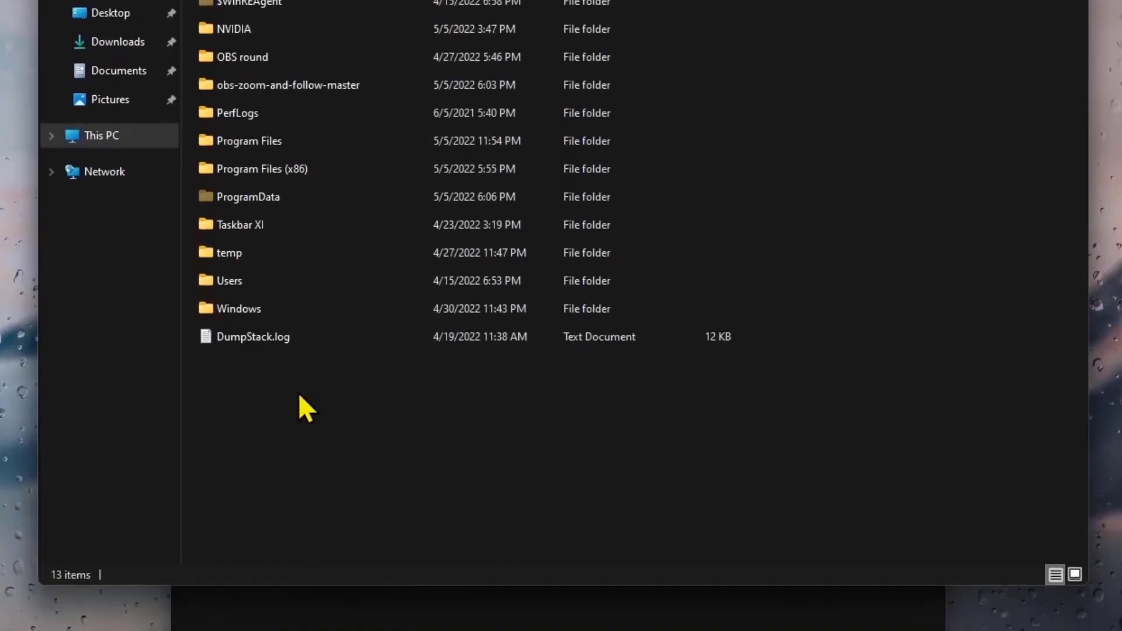
{"action": "right_click", "coordinate": [299, 395]}
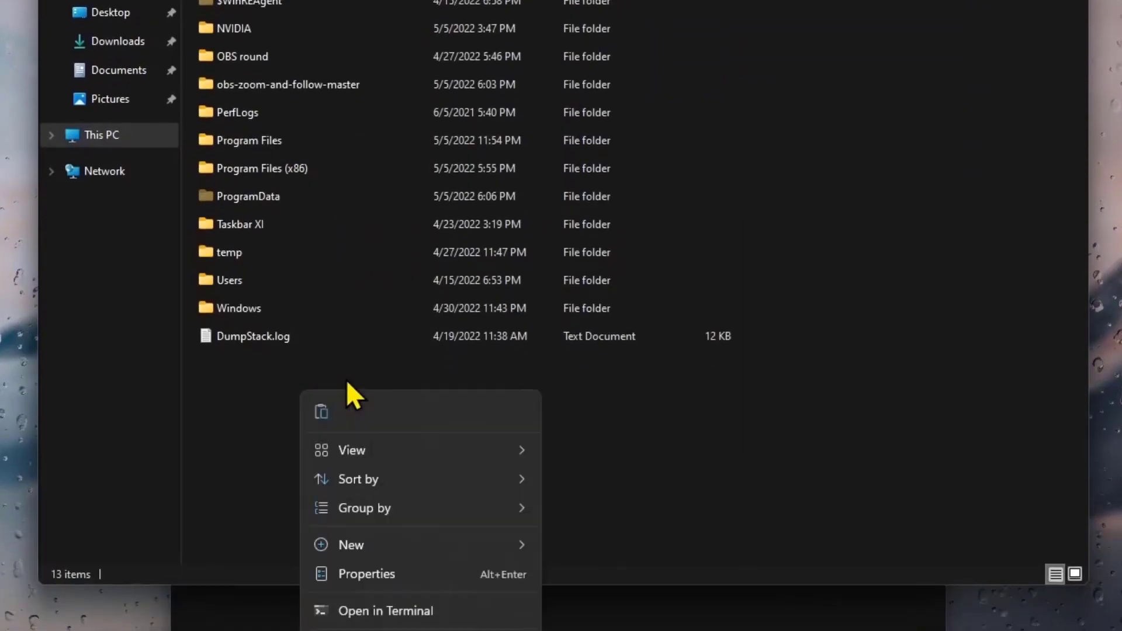
{"action": "left_click", "coordinate": [325, 412]}
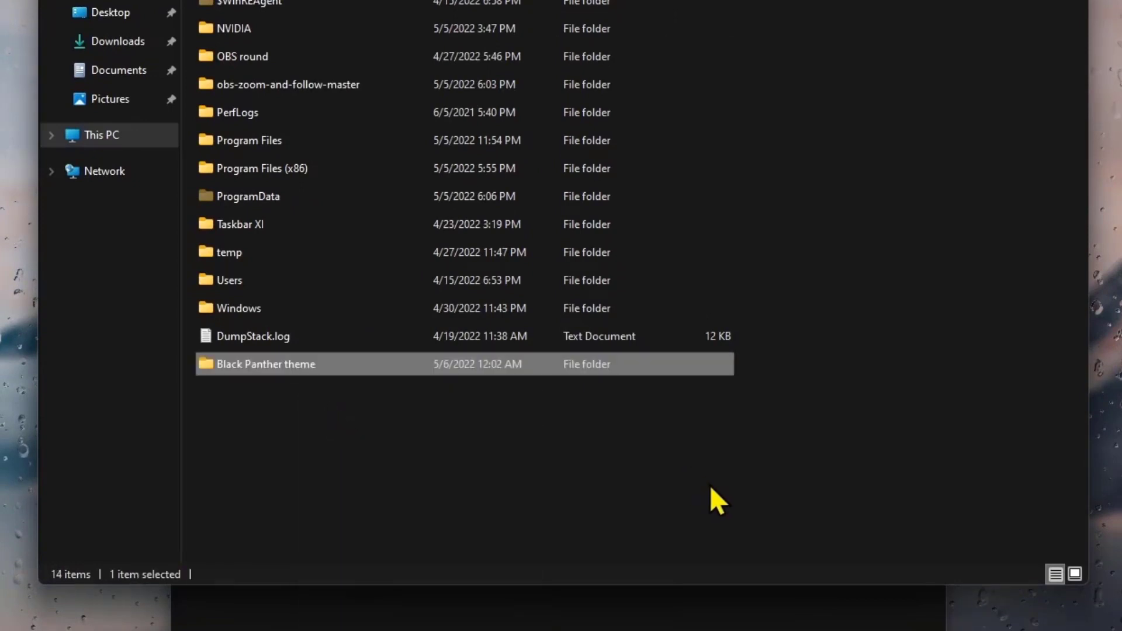
{"action": "key", "text": "F2"}
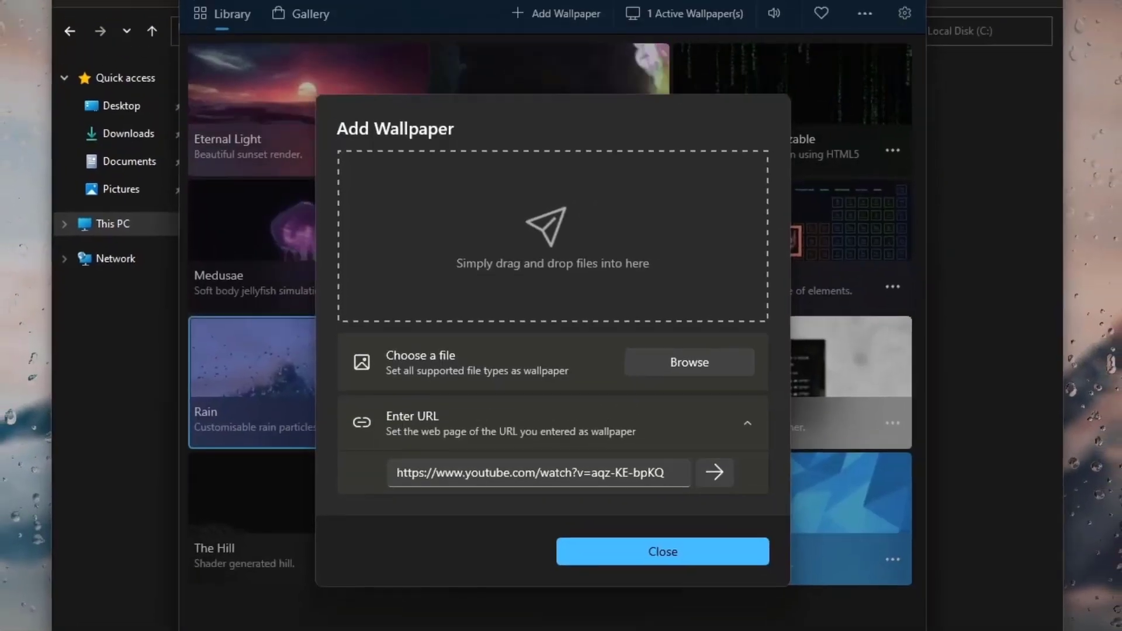
Open and cancel a file picker from Add Wallpaper, then reopen the Add Wallpaper dialog
{"action": "left_click", "coordinate": [679, 379]}
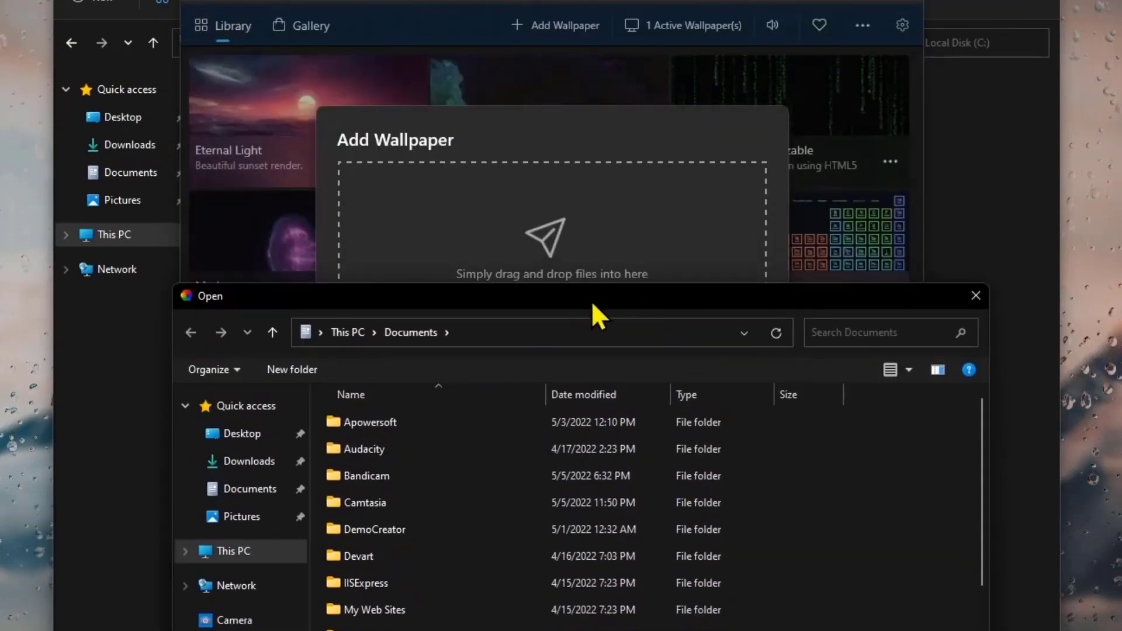
{"action": "left_click_drag", "start_coordinate": [591, 300], "coordinate": [608, 331]}
{"action": "left_click", "coordinate": [988, 323]}
{"action": "left_click", "coordinate": [636, 560]}
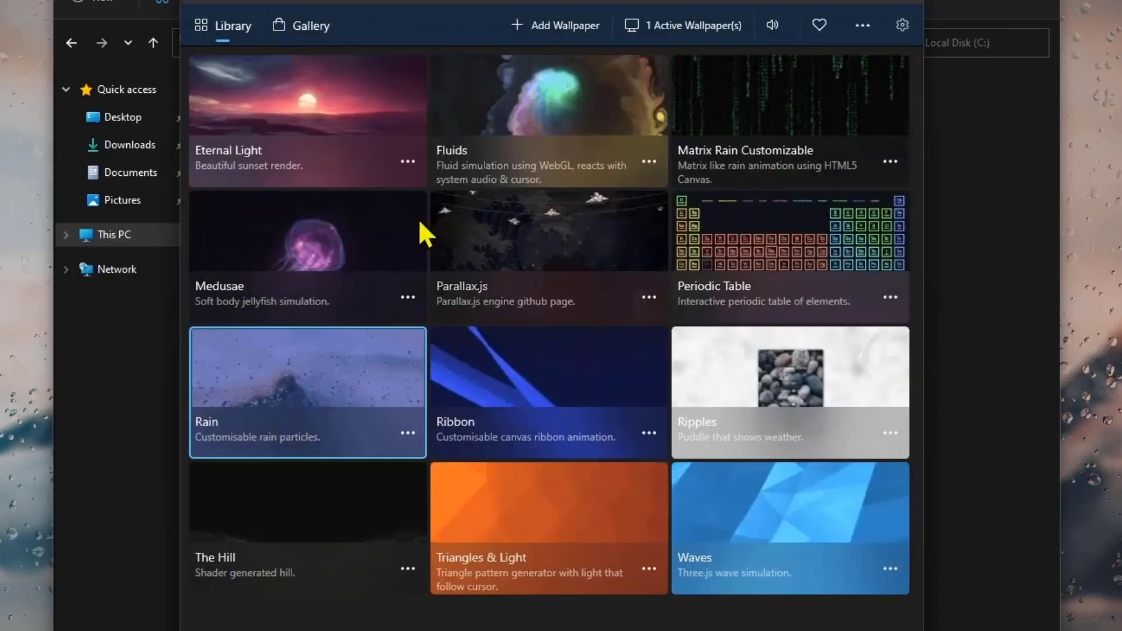
{"action": "left_click", "coordinate": [537, 27]}
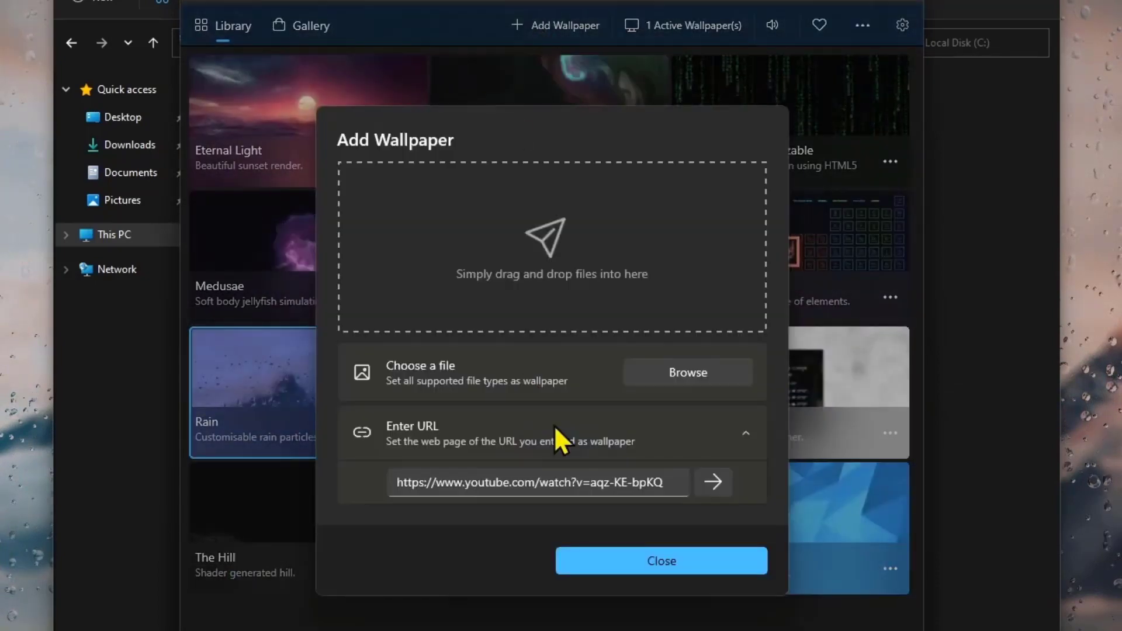
Browse to C:\Black Panther theme, pick BlackPanther.mp4, and confirm it as the new wallpaper
{"action": "left_click", "coordinate": [688, 372]}
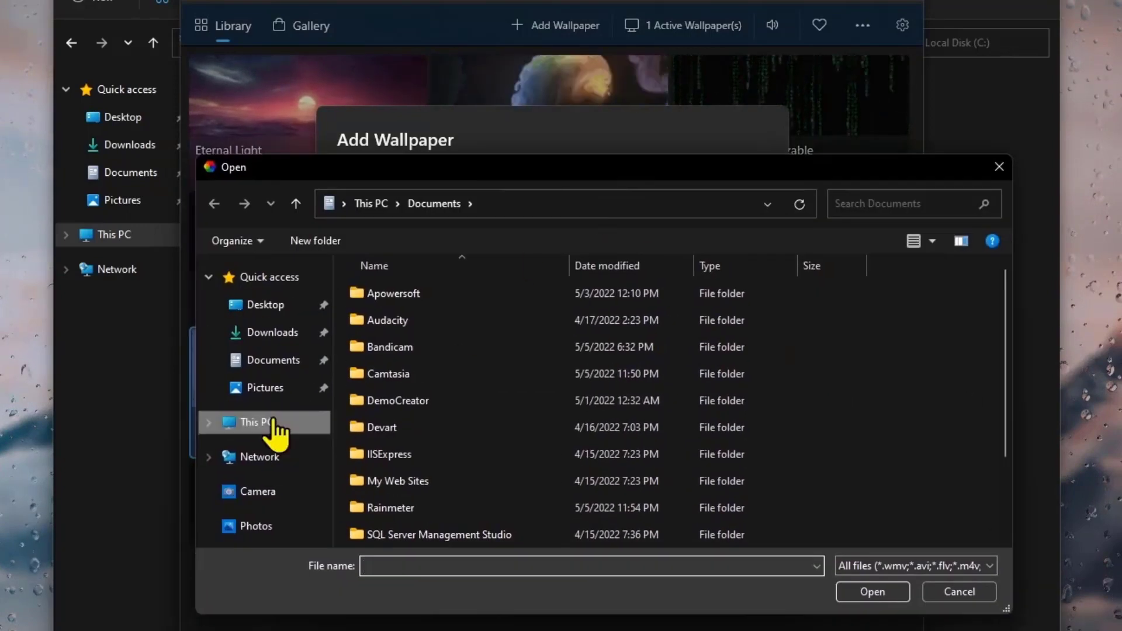
{"action": "left_click", "coordinate": [271, 422]}
{"action": "double_click", "coordinate": [425, 416]}
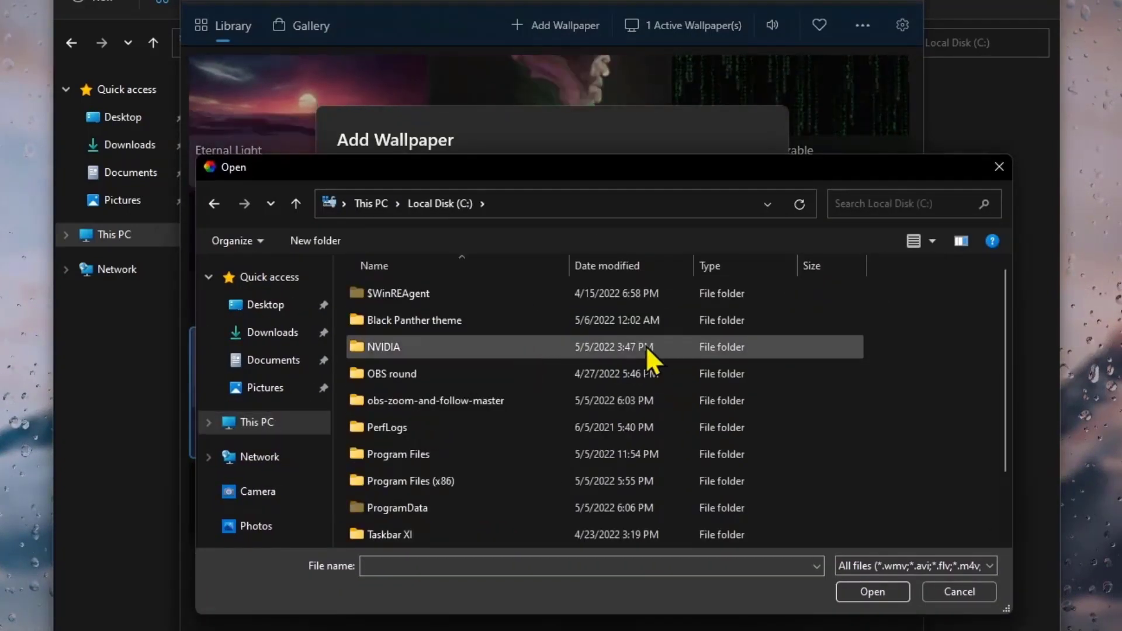
{"action": "scroll", "coordinate": [647, 346], "scroll_direction": "down", "scroll_amount": 1}
{"action": "scroll", "coordinate": [451, 409], "scroll_direction": "up", "scroll_amount": 1}
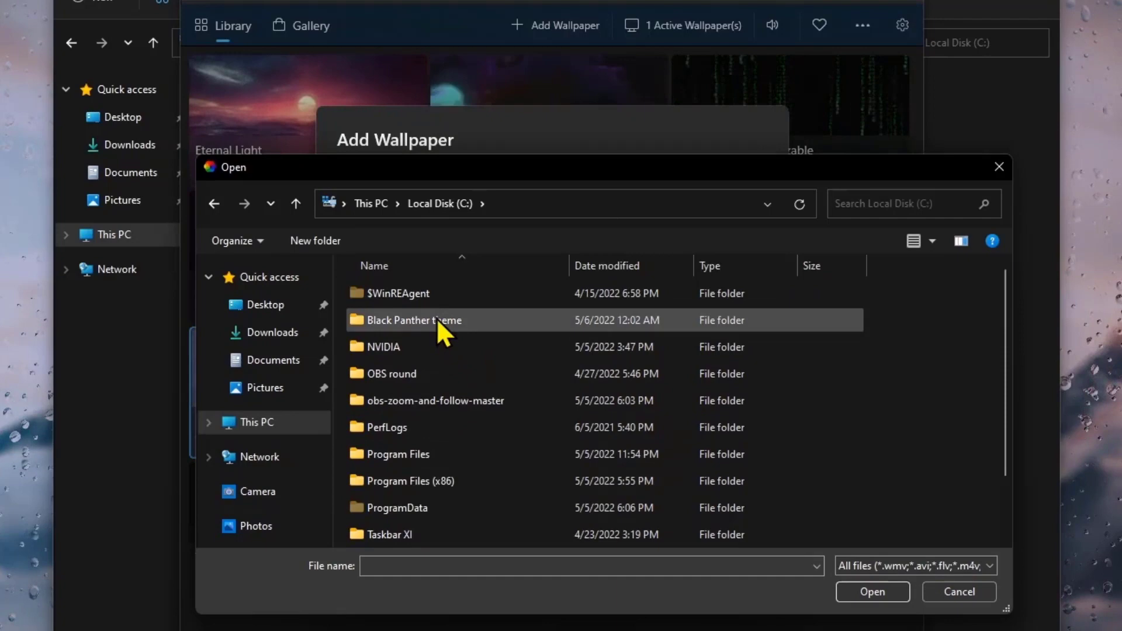
{"action": "double_click", "coordinate": [439, 320]}
{"action": "left_click", "coordinate": [409, 293]}
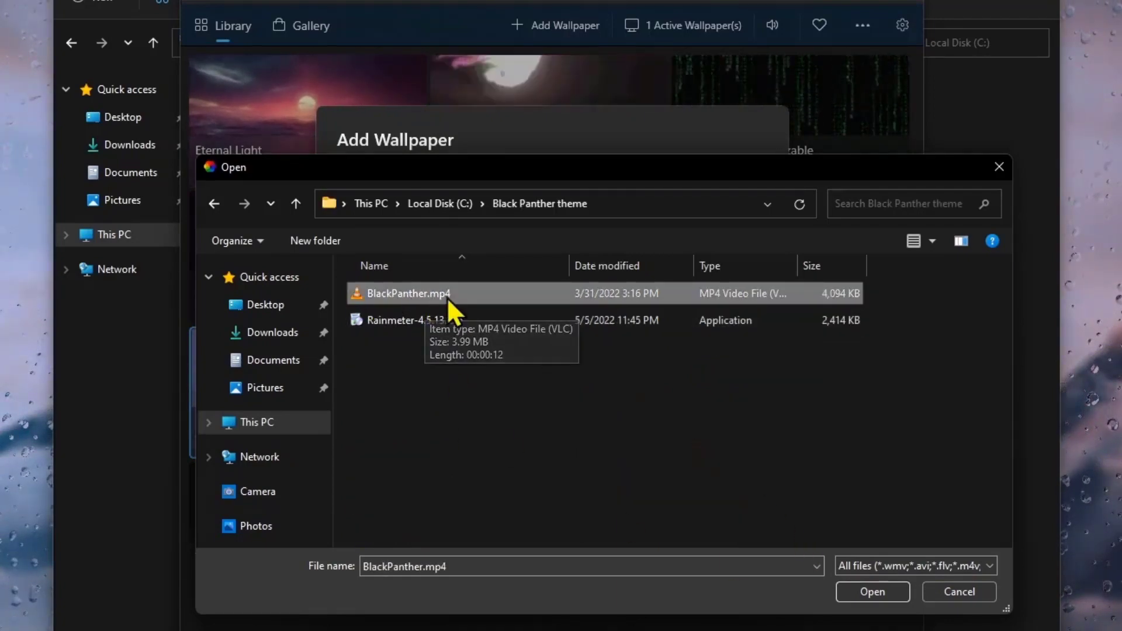
{"action": "left_click", "coordinate": [865, 594]}
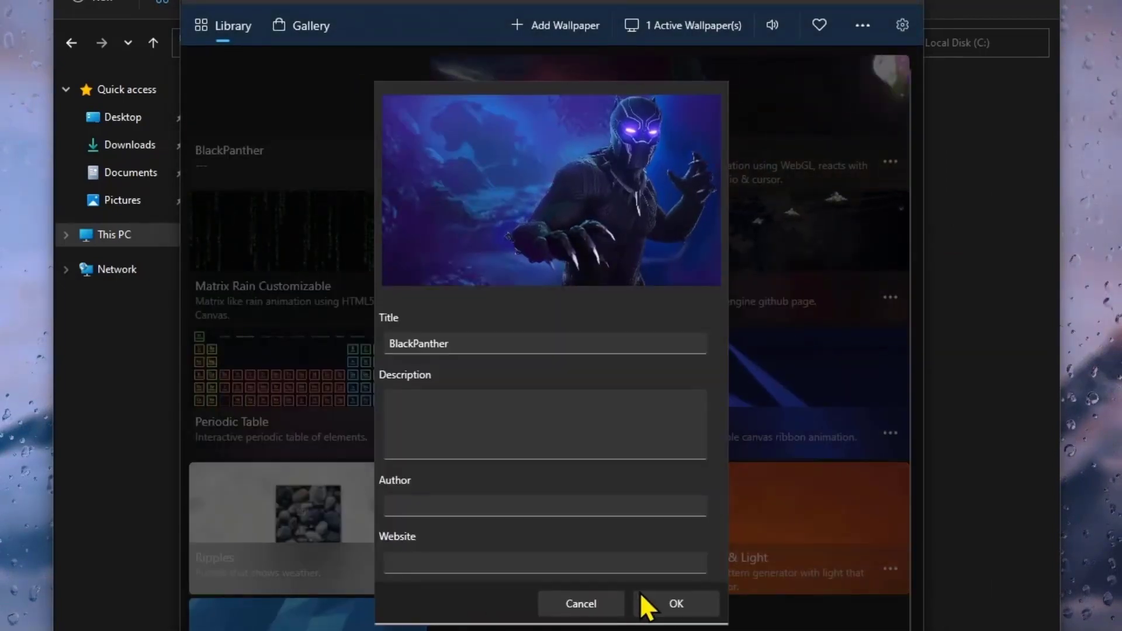
{"action": "left_click", "coordinate": [675, 604]}
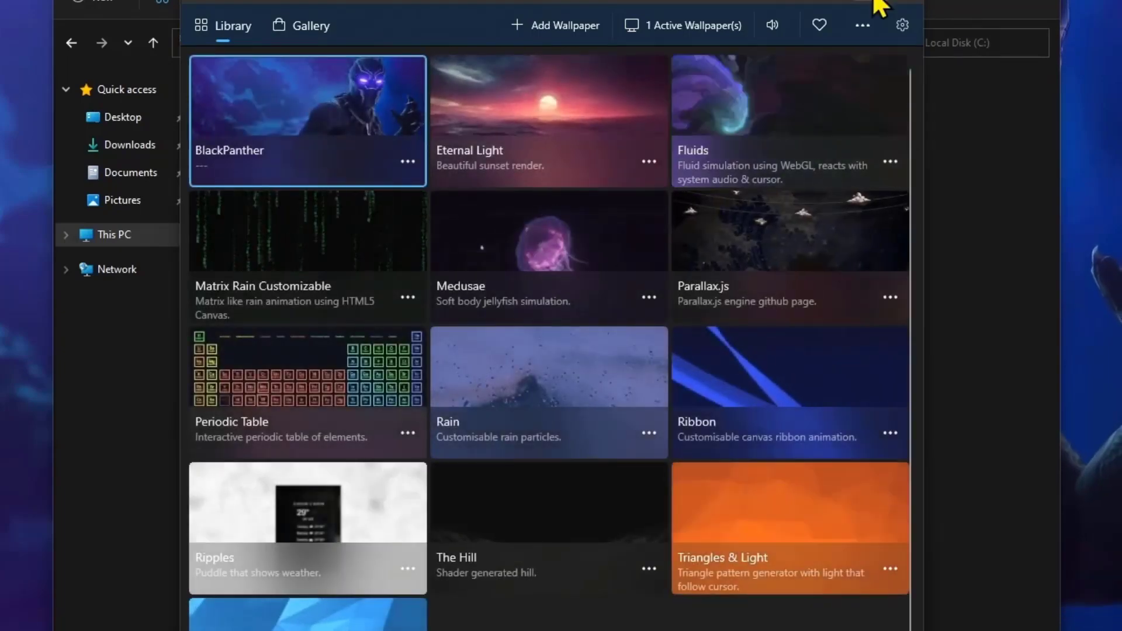
Close Lively, open the Black Panther theme folder on C:, and select Rainmeter-4.5.13.exe
{"action": "left_click", "coordinate": [844, 6]}
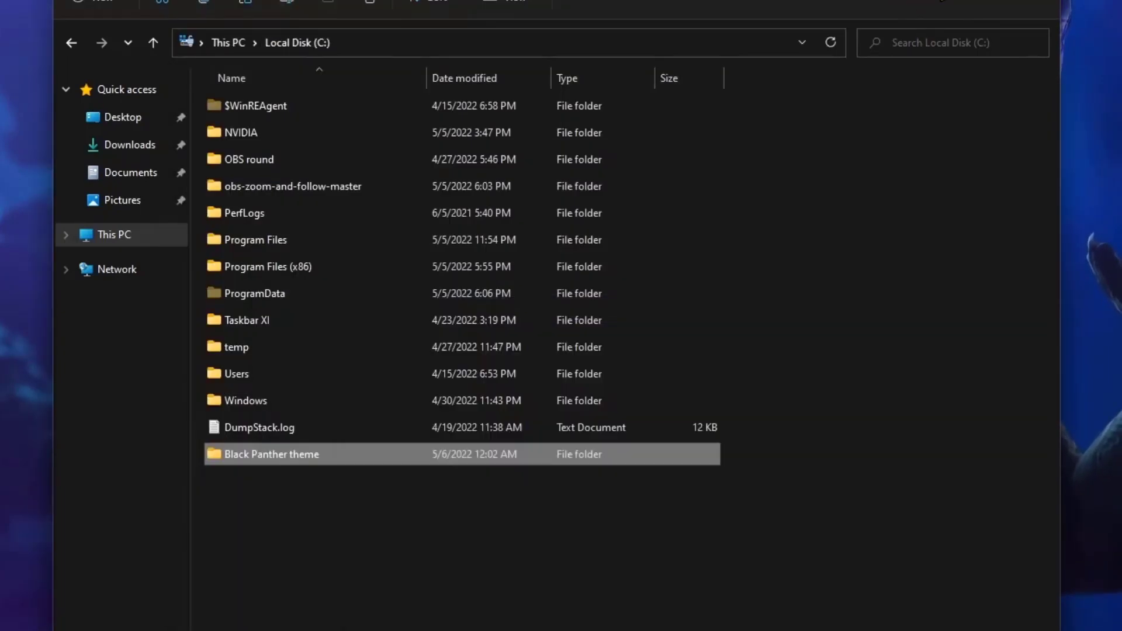
{"action": "key", "text": "super+d"}
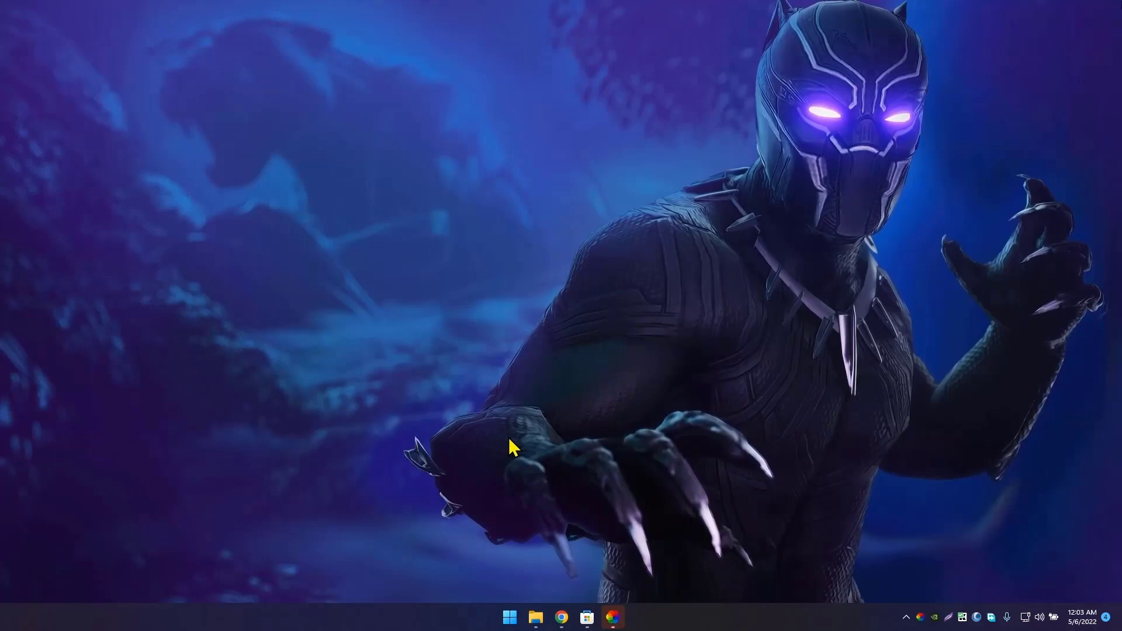
{"action": "mouse_move", "coordinate": [536, 618]}
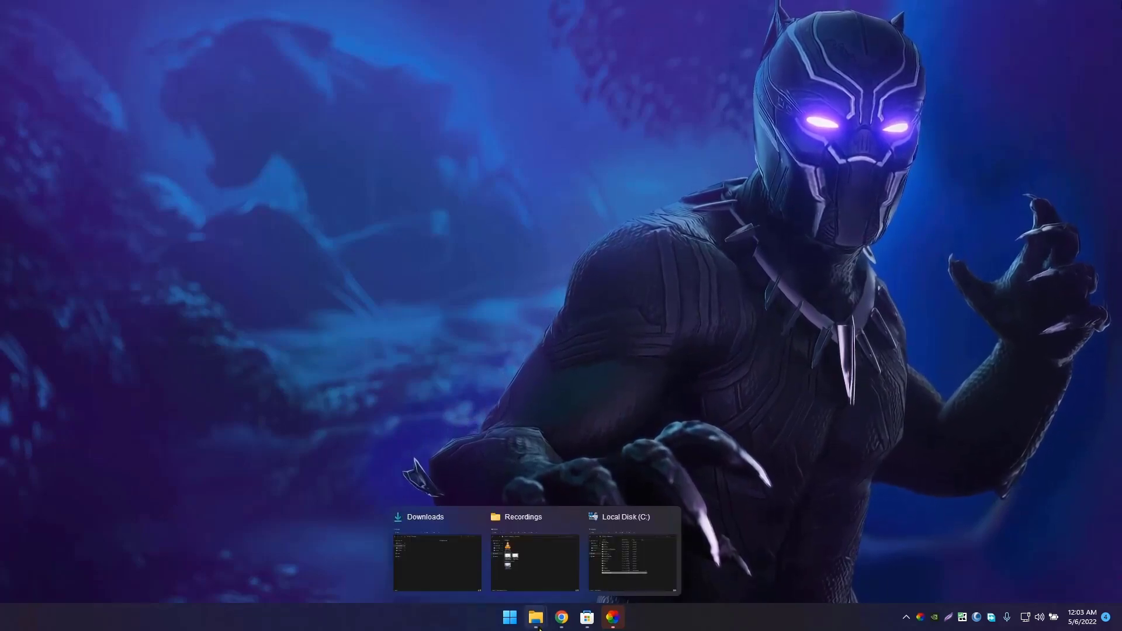
{"action": "left_click", "coordinate": [623, 567]}
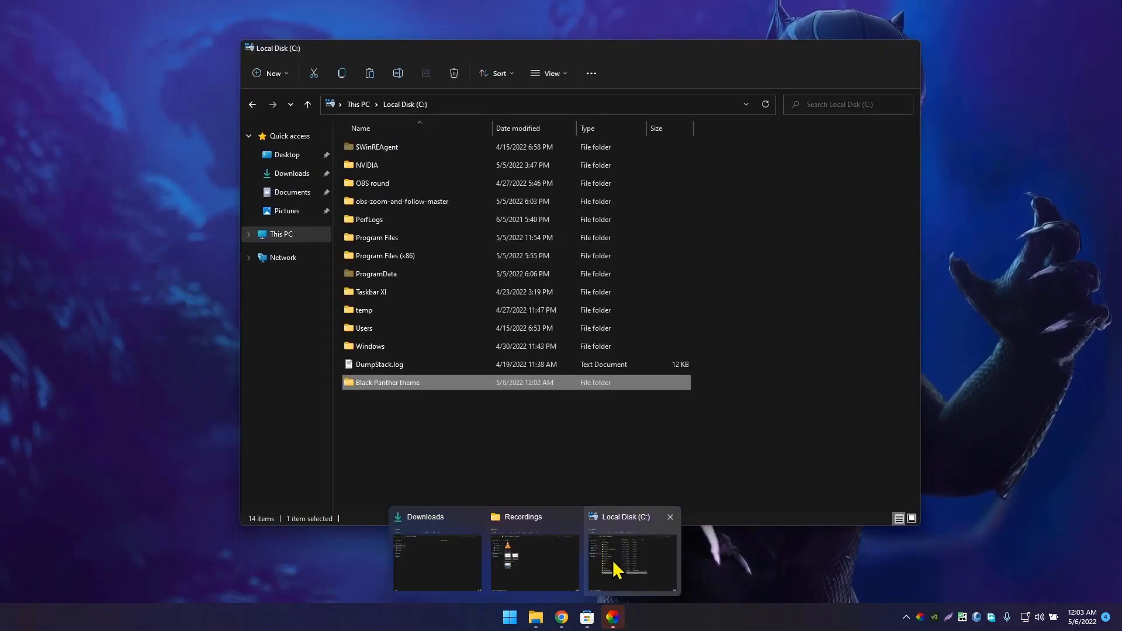
{"action": "double_click", "coordinate": [411, 383]}
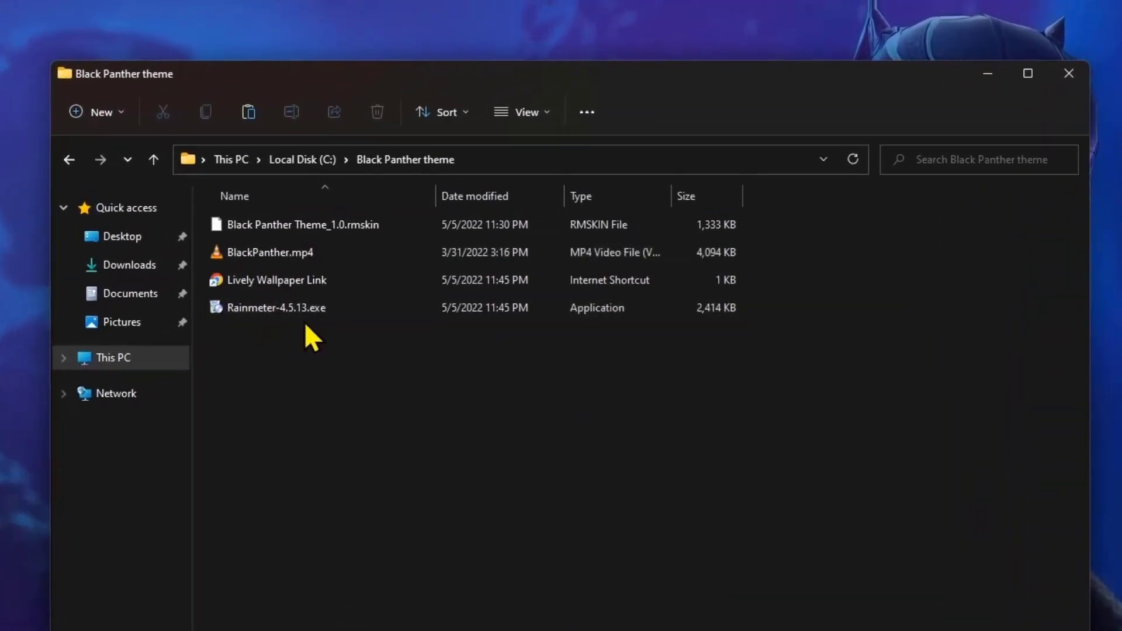
{"action": "left_click", "coordinate": [281, 307]}
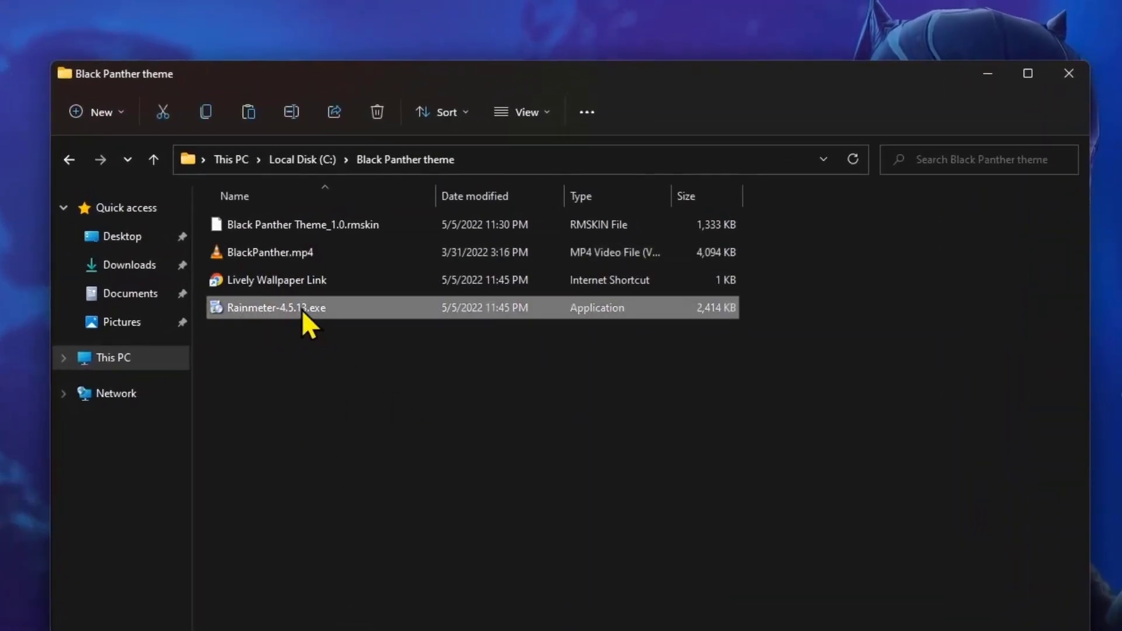
Install Rainmeter with English and the standard installation, then minimize the theme folder window
{"action": "double_click", "coordinate": [273, 314]}
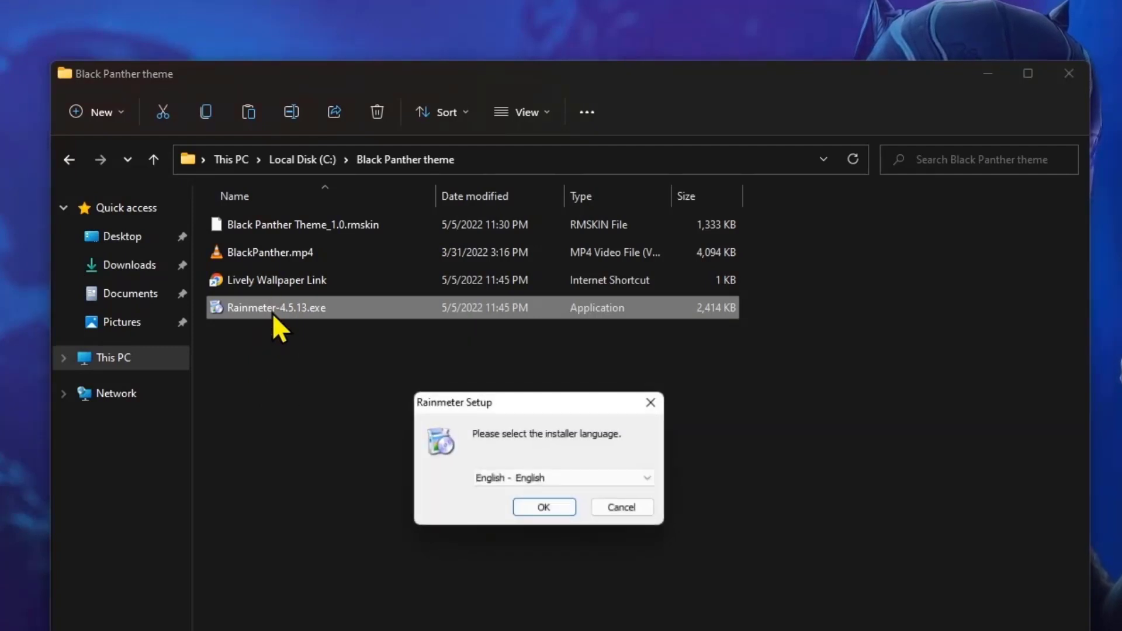
{"action": "left_click", "coordinate": [545, 511]}
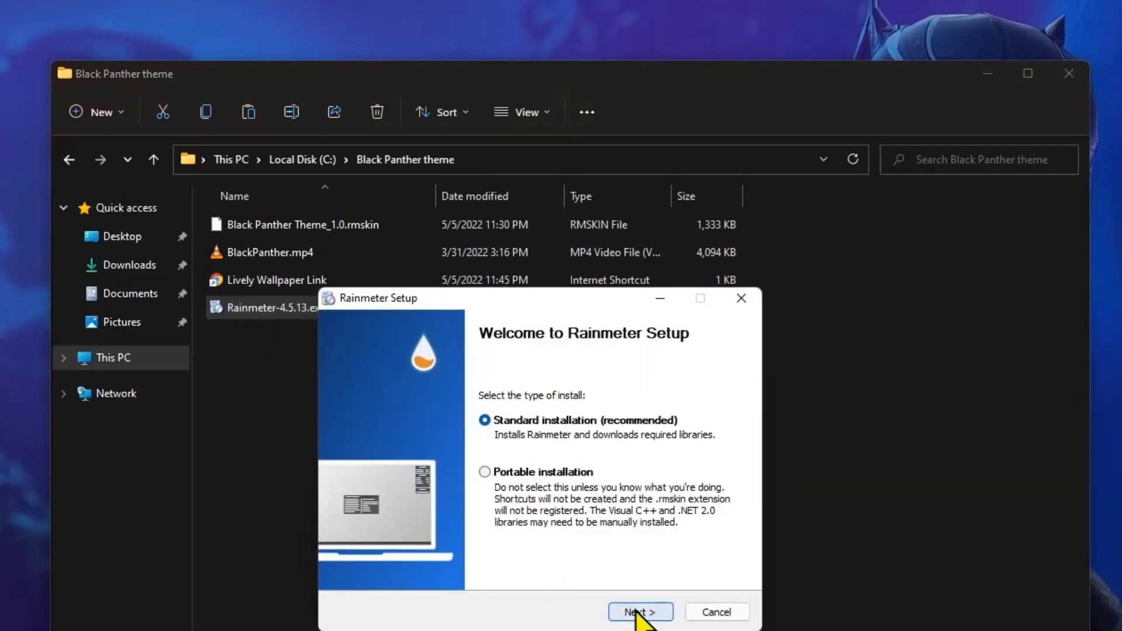
{"action": "left_click", "coordinate": [639, 614]}
{"action": "left_click", "coordinate": [635, 613]}
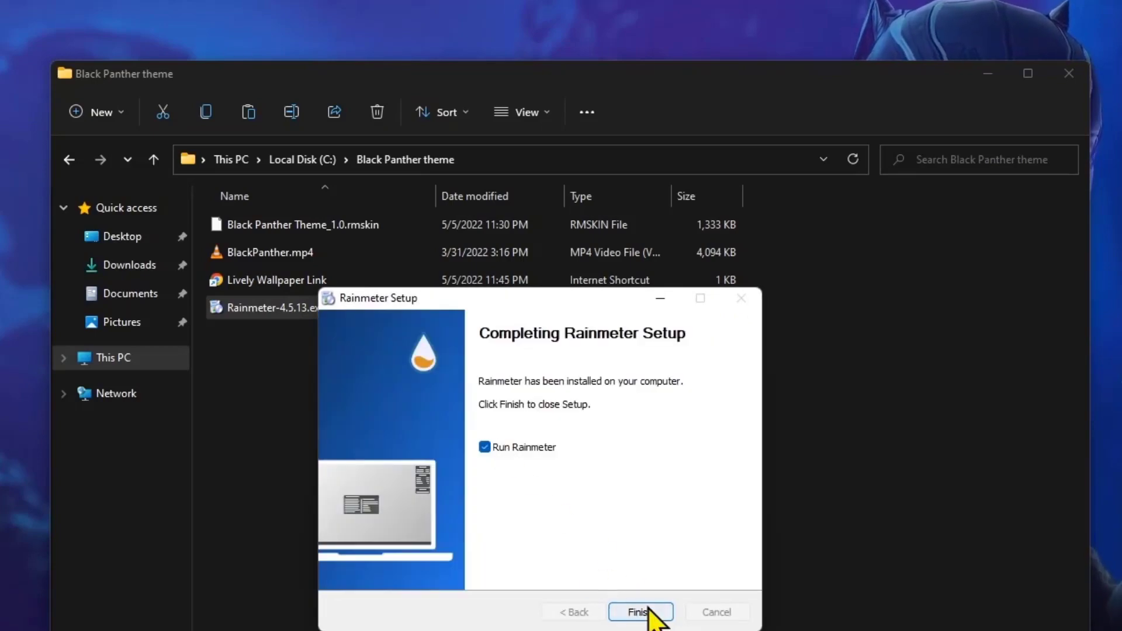
{"action": "left_click", "coordinate": [648, 610]}
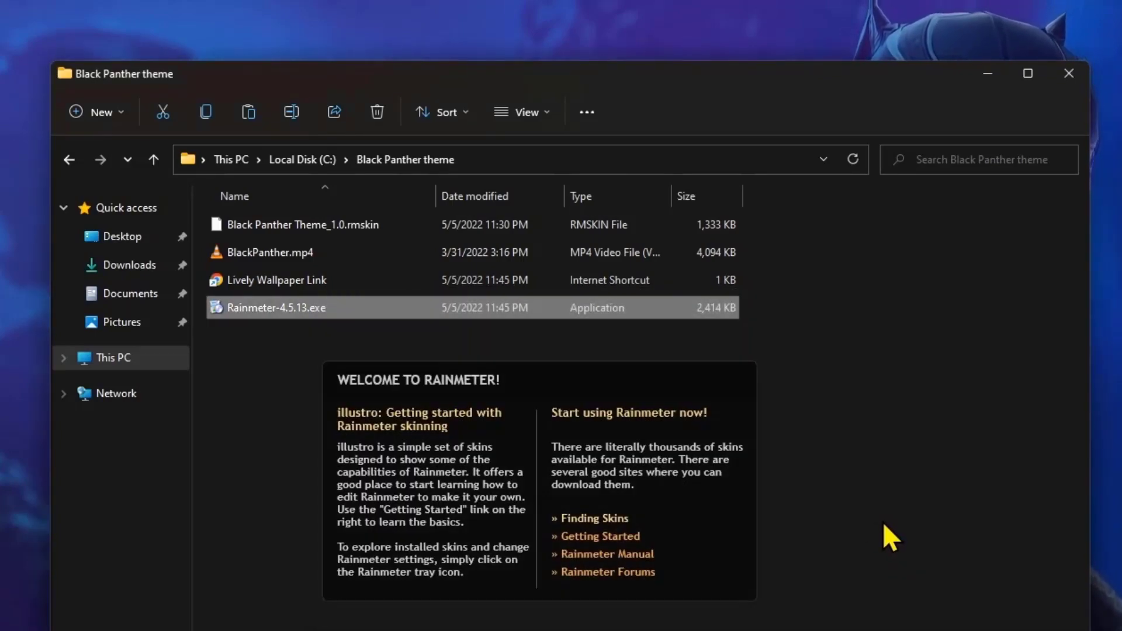
{"action": "left_click_drag", "start_coordinate": [952, 98], "coordinate": [757, 220]}
{"action": "left_click", "coordinate": [760, 210]}
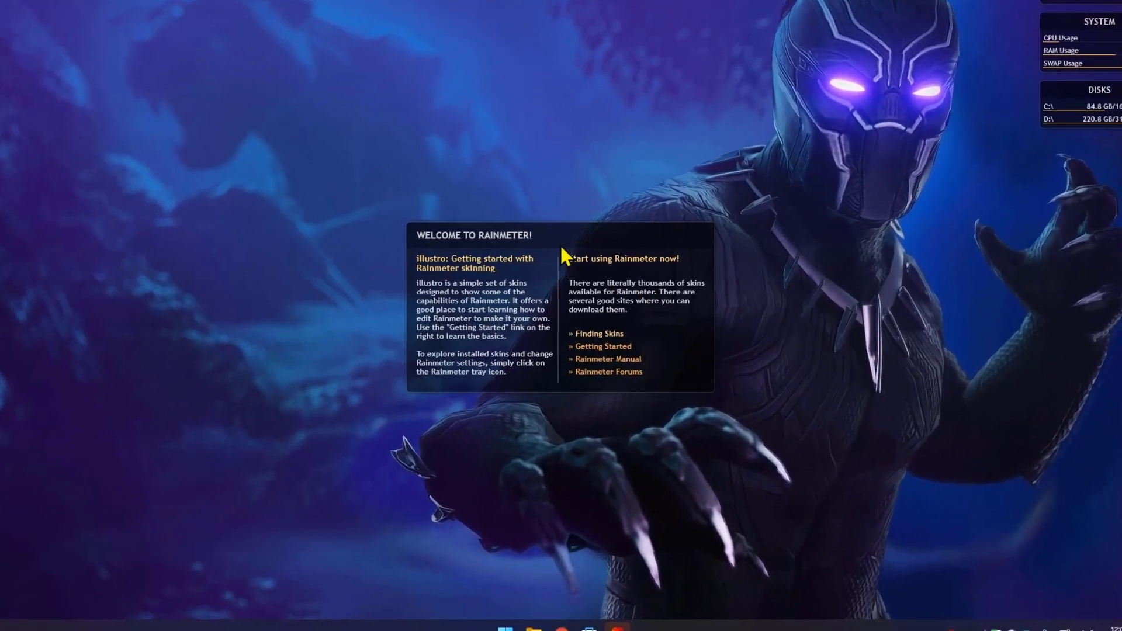
Unload the default illustro Welcome and Clock skins from the desktop
{"action": "right_click", "coordinate": [561, 249]}
{"action": "right_click", "coordinate": [534, 235]}
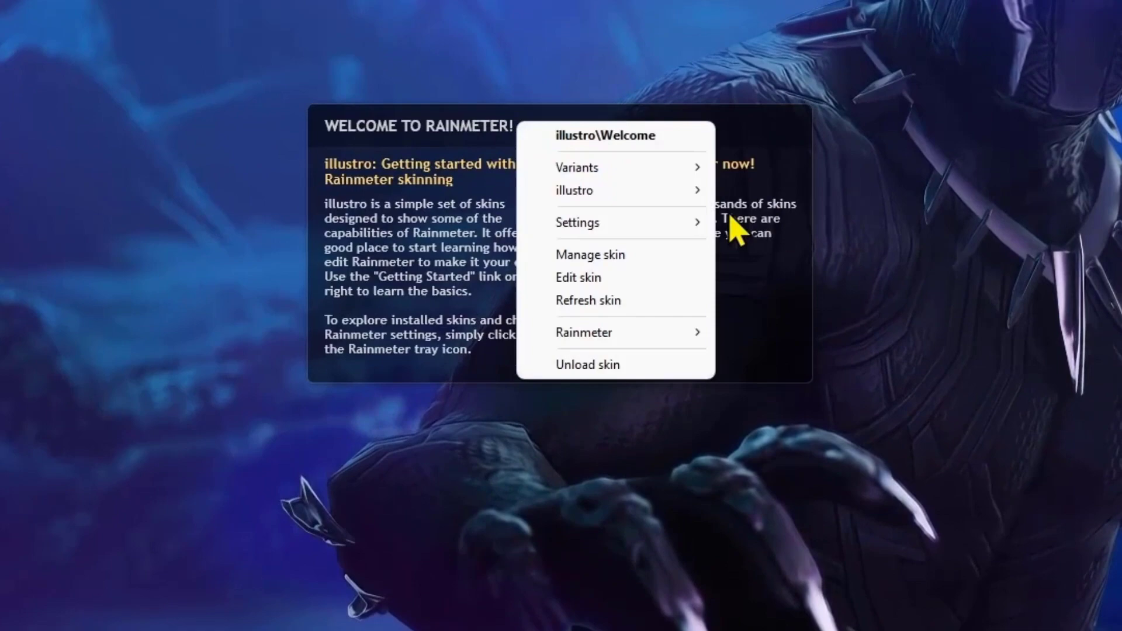
{"action": "left_click", "coordinate": [592, 368]}
{"action": "right_click", "coordinate": [1043, 135]}
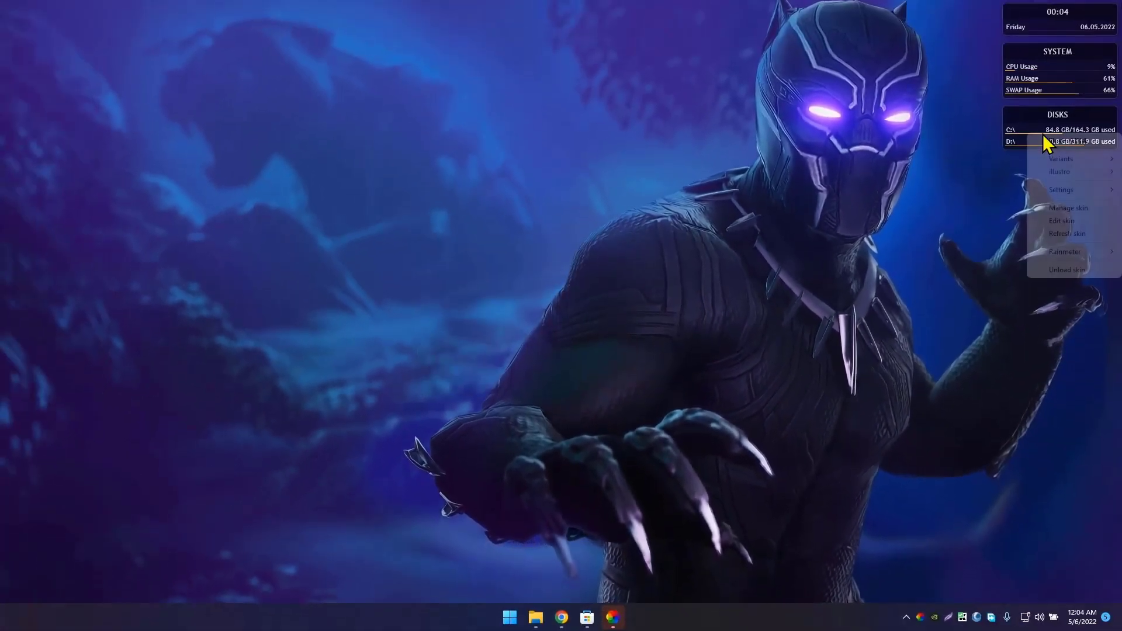
{"action": "right_click", "coordinate": [1032, 83]}
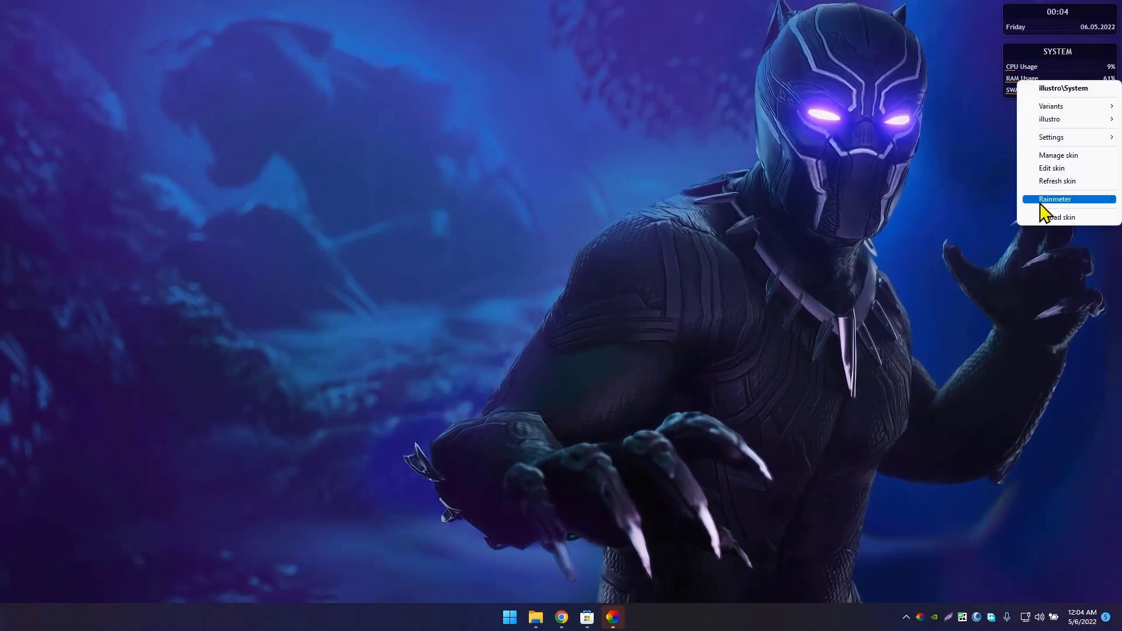
{"action": "right_click", "coordinate": [1037, 27]}
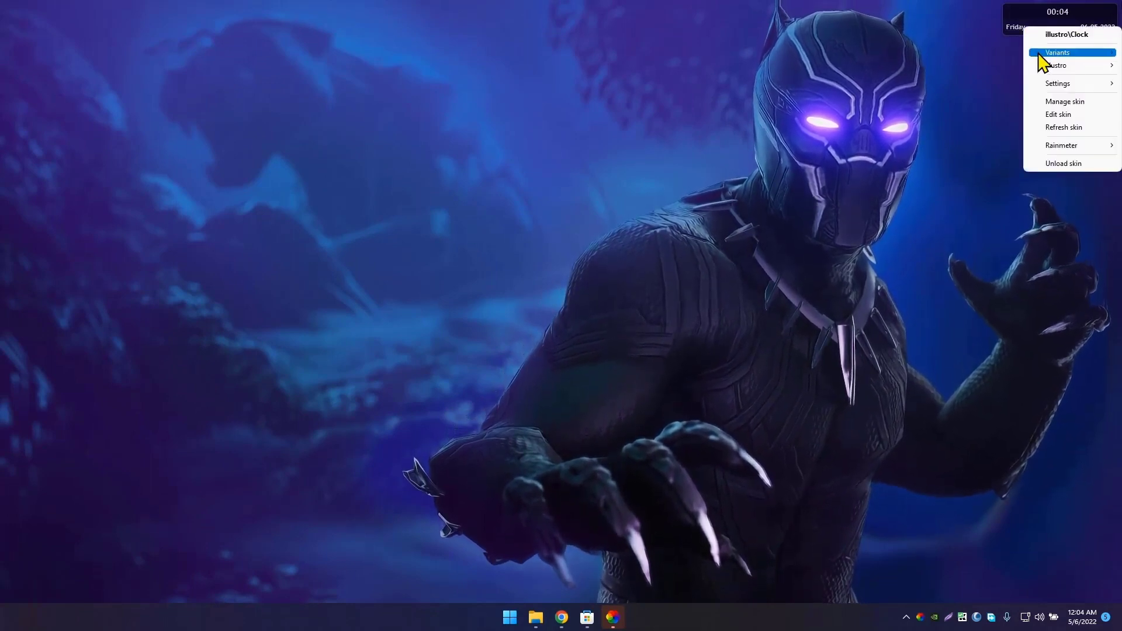
{"action": "left_click", "coordinate": [1037, 163]}
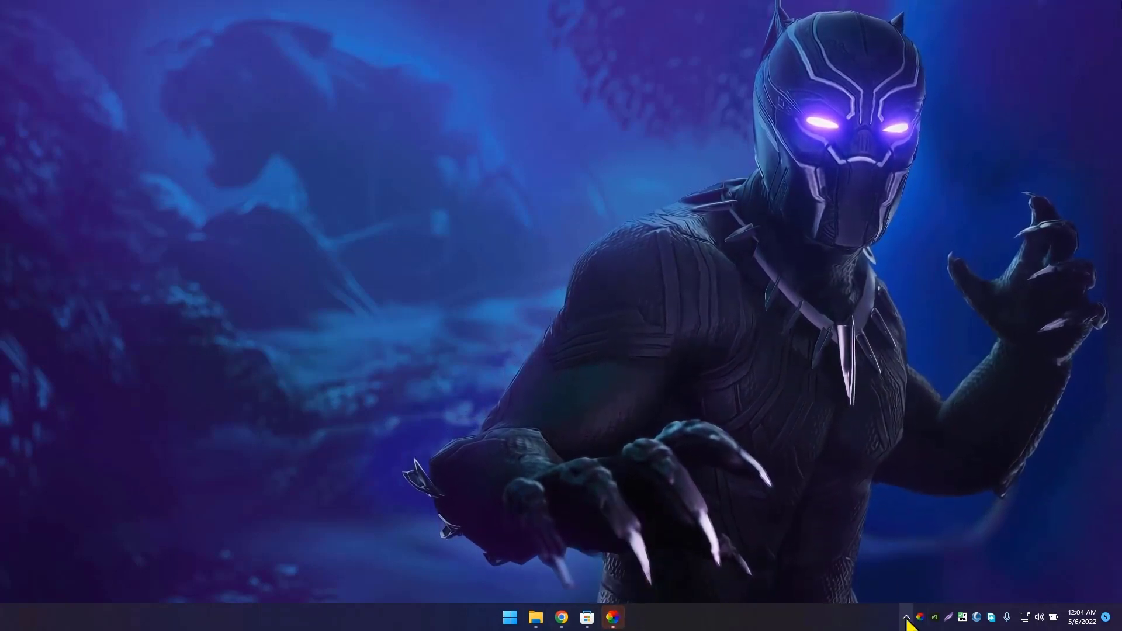
Move Rainmeter's icon into the visible tray area and check the illustro collection in Manage
{"action": "left_click_drag", "start_coordinate": [894, 585], "coordinate": [906, 619]}
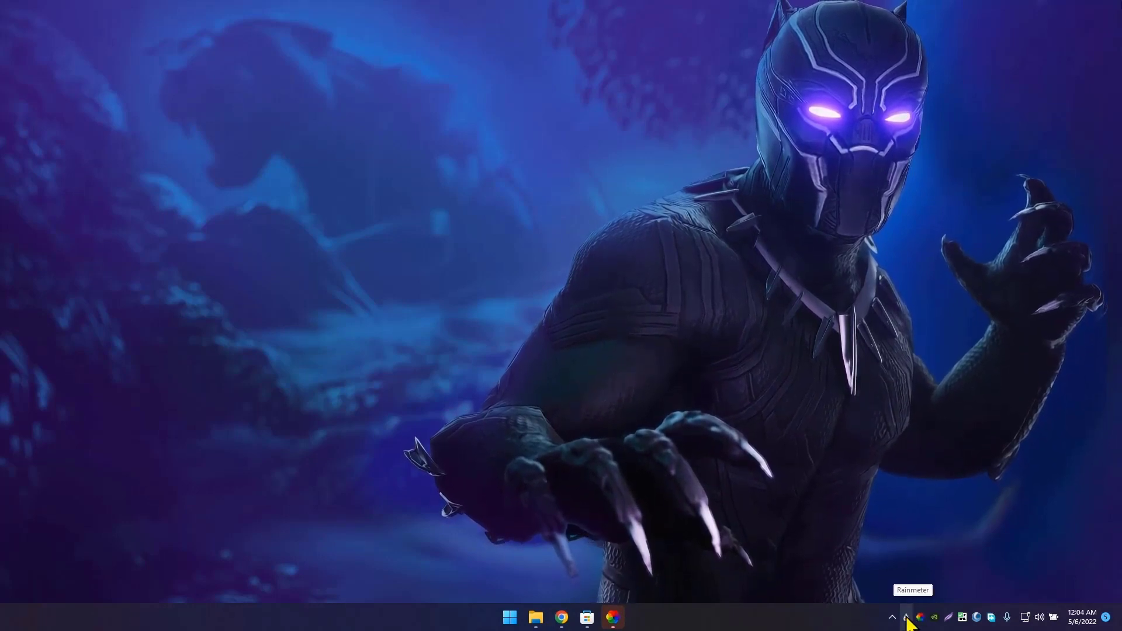
{"action": "right_click", "coordinate": [906, 618]}
{"action": "left_click", "coordinate": [962, 453]}
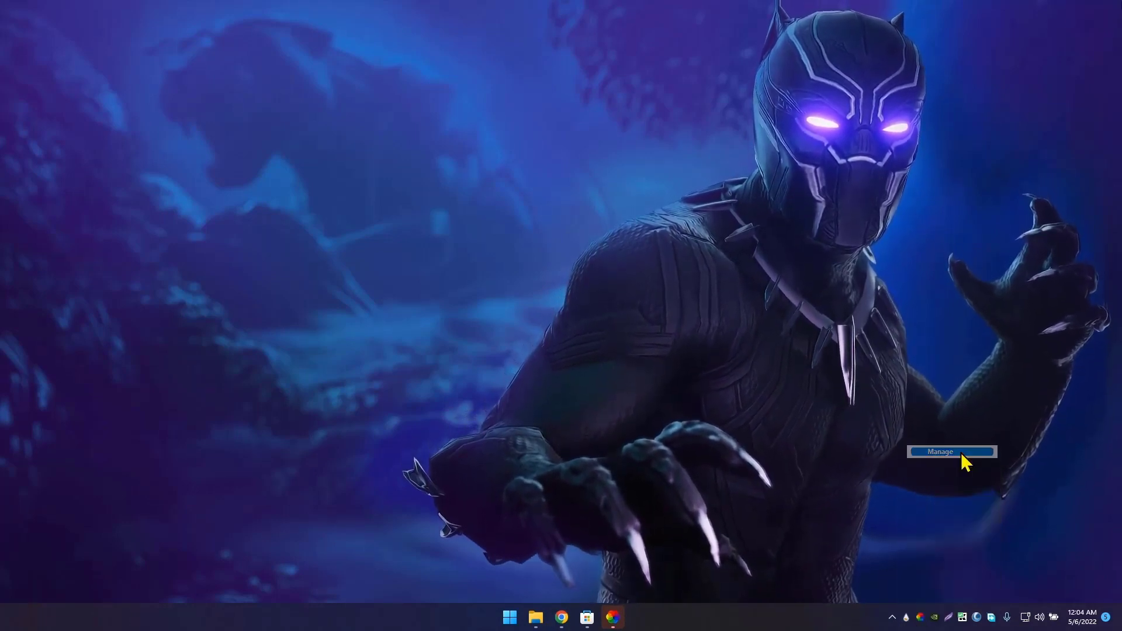
{"action": "left_click", "coordinate": [359, 208]}
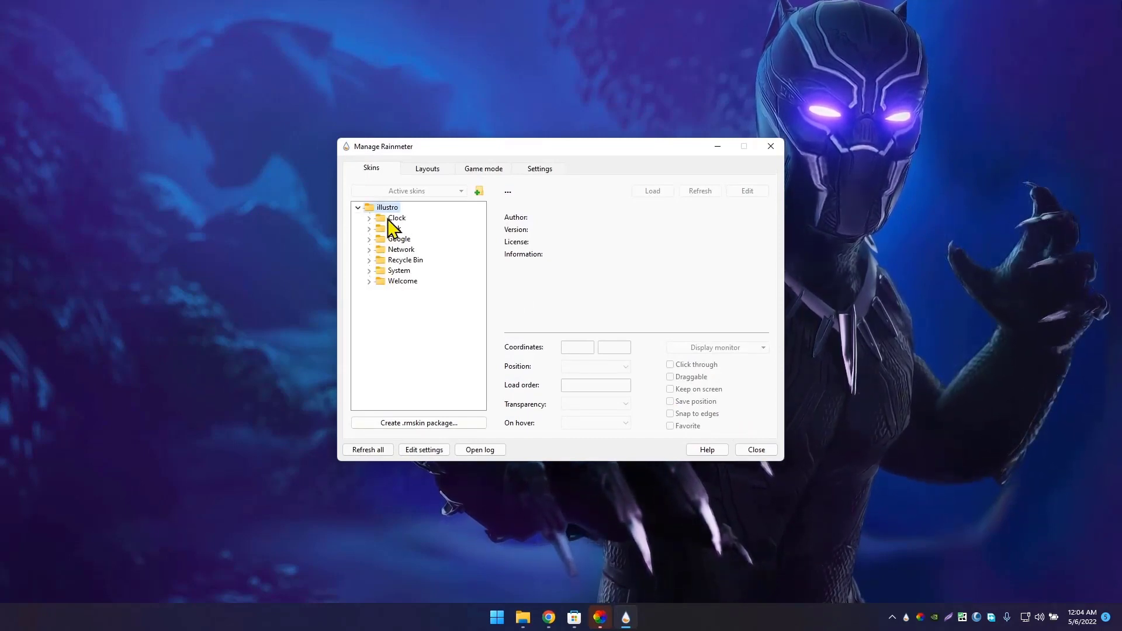
{"action": "left_click", "coordinate": [770, 147]}
Restore the Black Panther theme folder window and move it up and right
{"action": "mouse_move", "coordinate": [536, 618]}
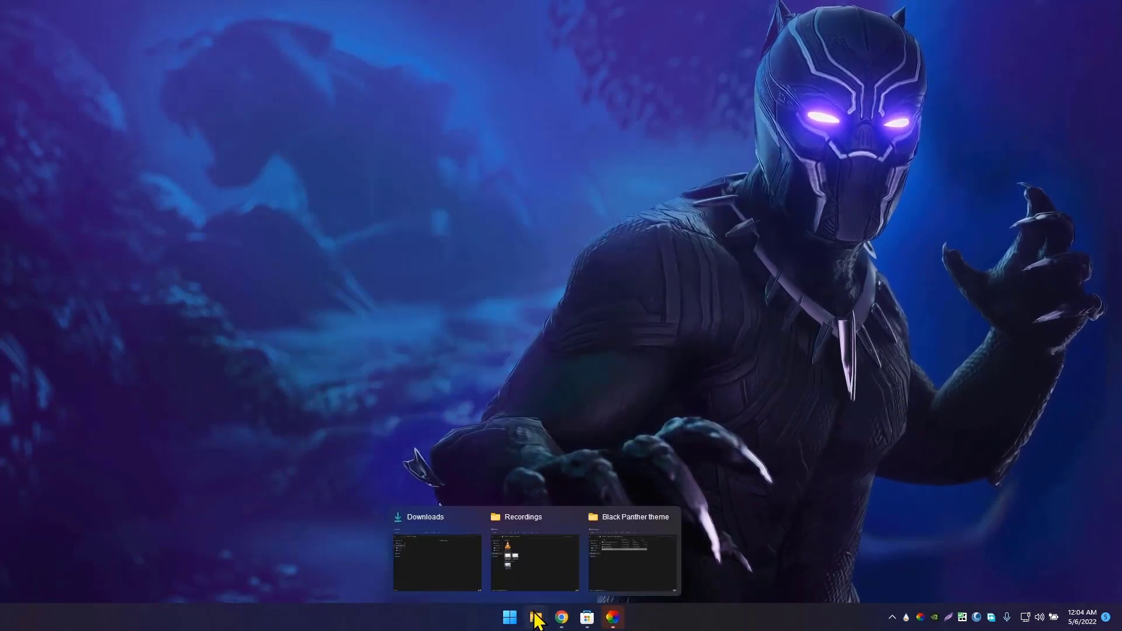
{"action": "left_click", "coordinate": [619, 592]}
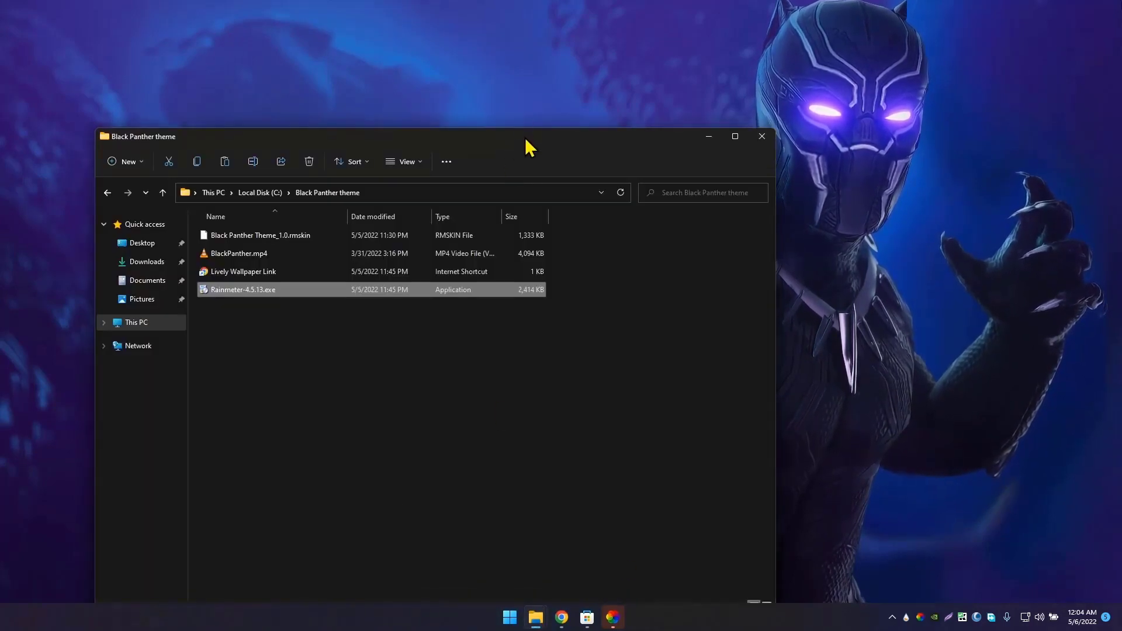
{"action": "left_click_drag", "start_coordinate": [525, 138], "coordinate": [668, 70]}
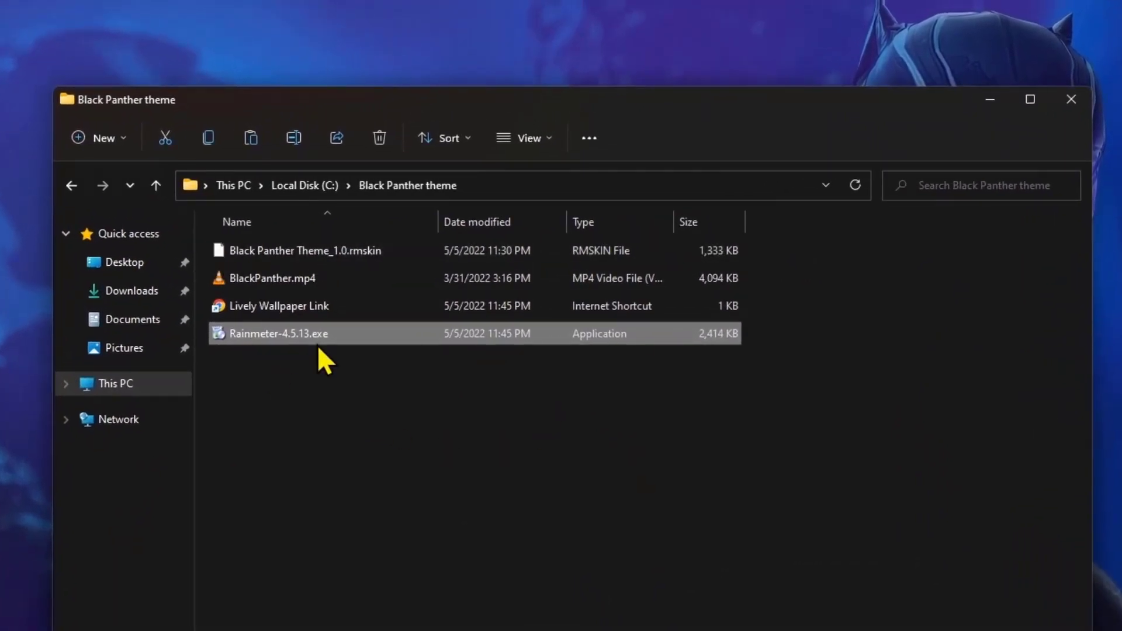
Open Black Panther Theme_1.0.rmskin in the Rainmeter Skin Installer and install it
{"action": "left_click", "coordinate": [254, 258]}
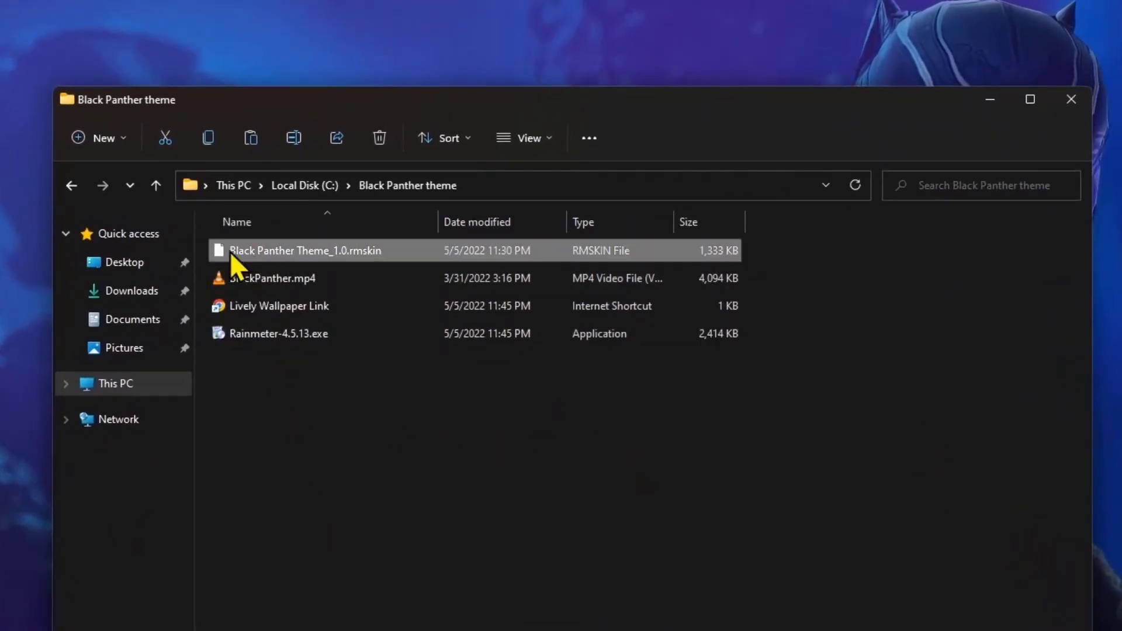
{"action": "right_click", "coordinate": [302, 255]}
{"action": "left_click", "coordinate": [363, 311]}
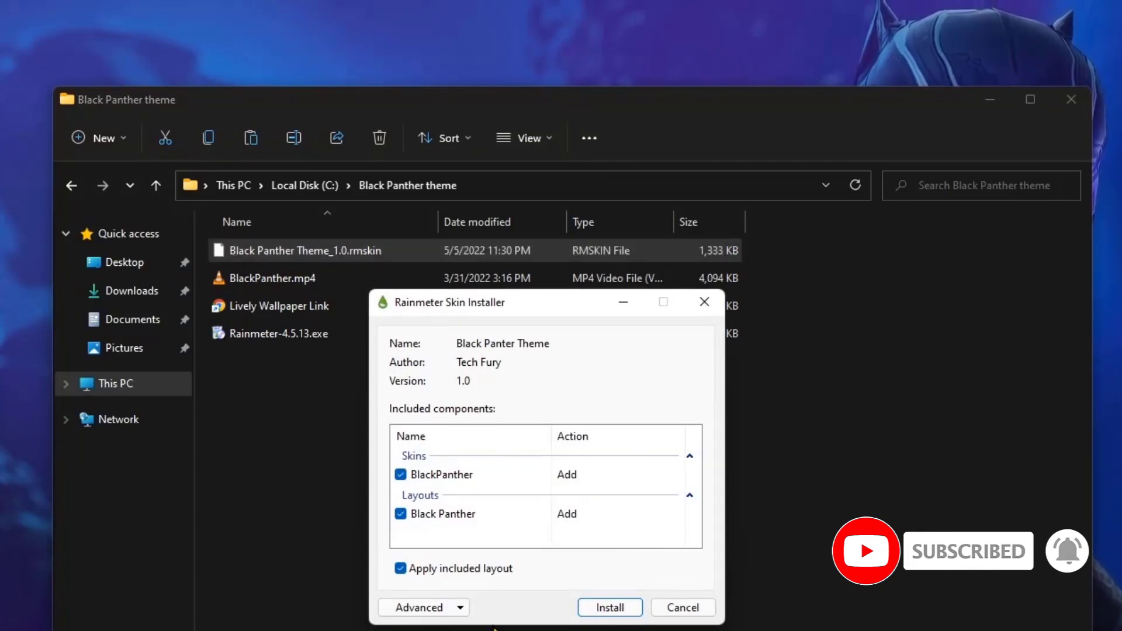
{"action": "left_click_drag", "start_coordinate": [459, 310], "coordinate": [480, 328]}
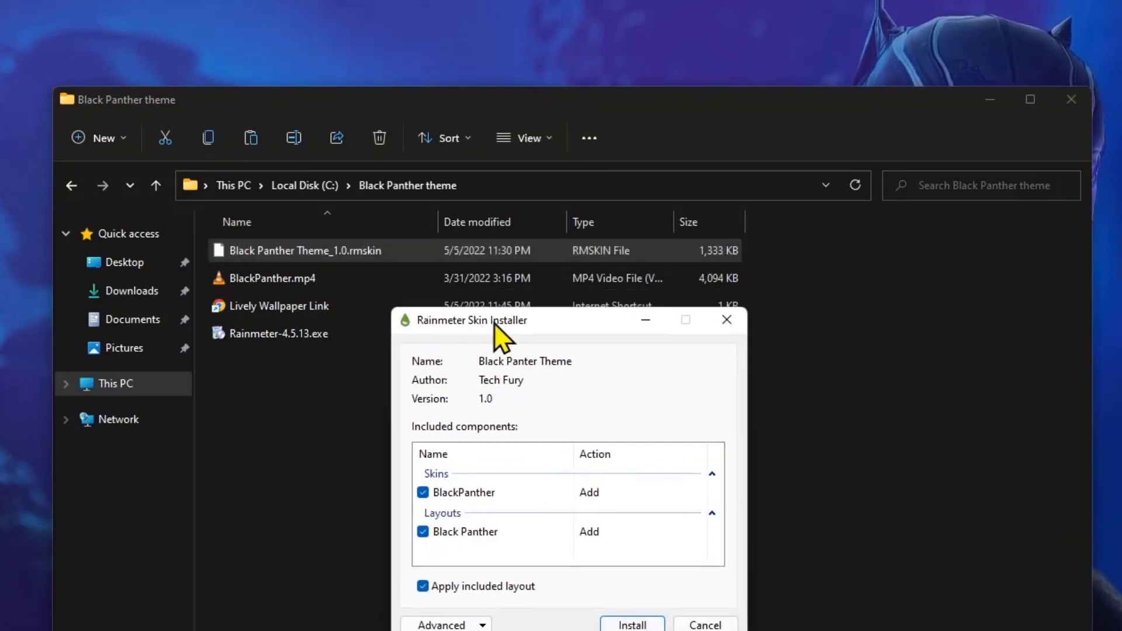
{"action": "left_click", "coordinate": [621, 625]}
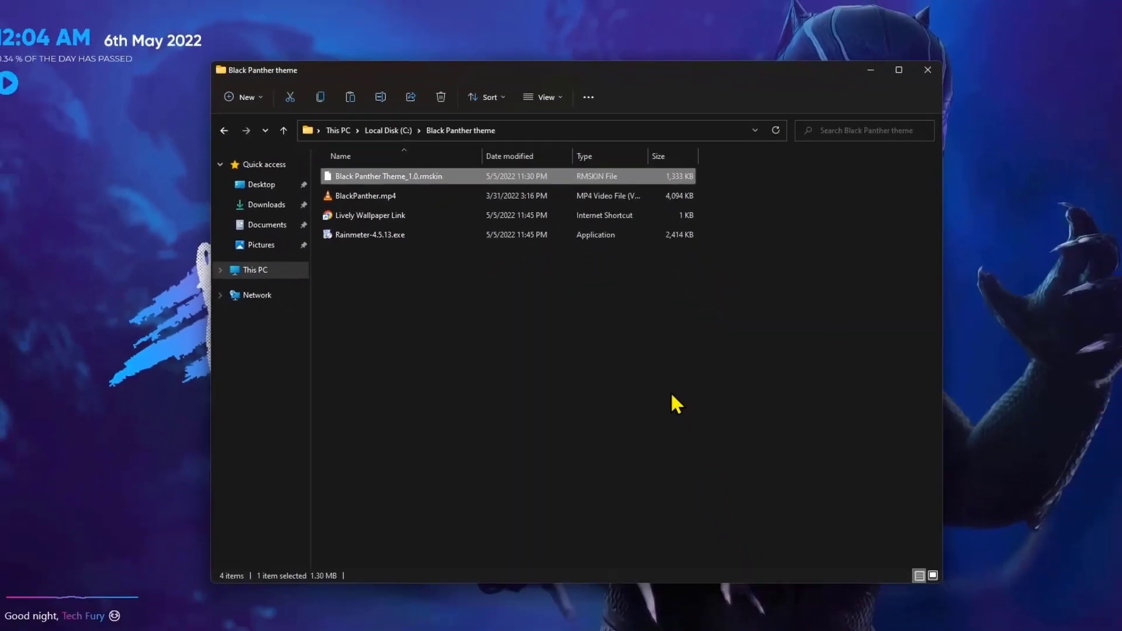
Close the theme folder window and bring the Lively Wallpaper window back up
{"action": "left_click", "coordinate": [928, 70]}
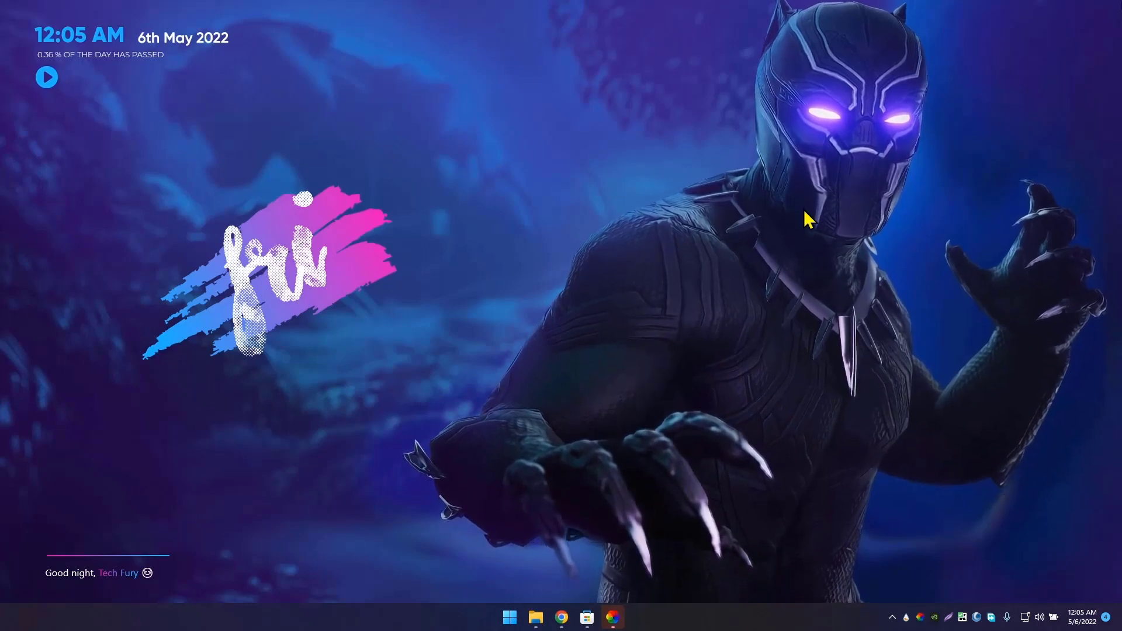
{"action": "mouse_move", "coordinate": [612, 617]}
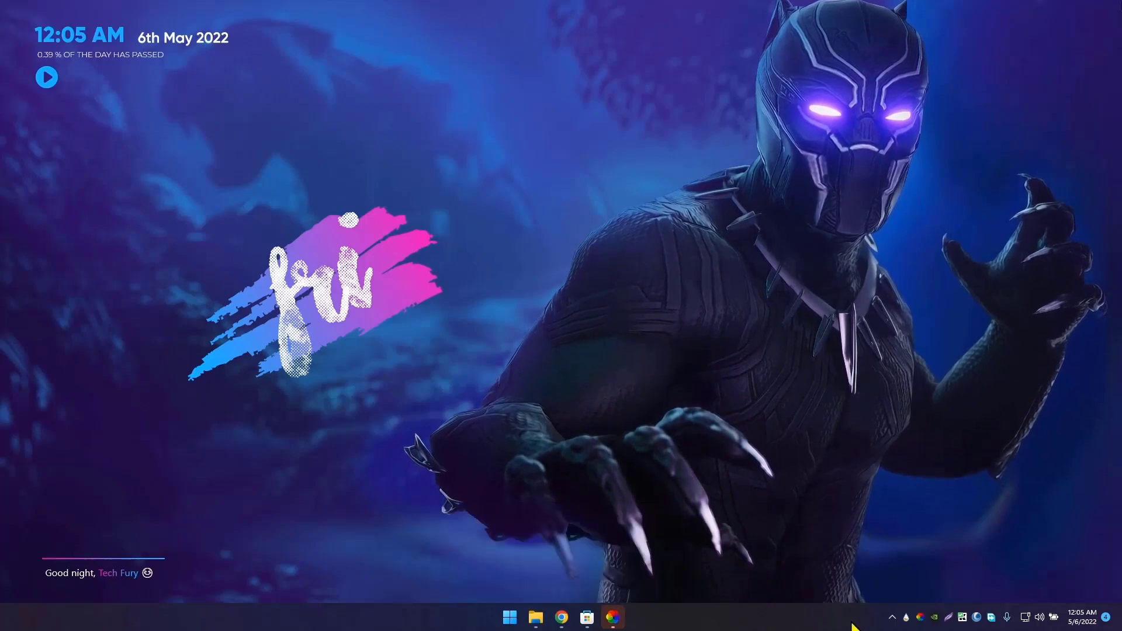
{"action": "left_click", "coordinate": [612, 620]}
In Lively Wallpaper's System settings, set the Taskbar Theme to Clear
{"action": "left_click_drag", "start_coordinate": [429, 73], "coordinate": [449, 44]}
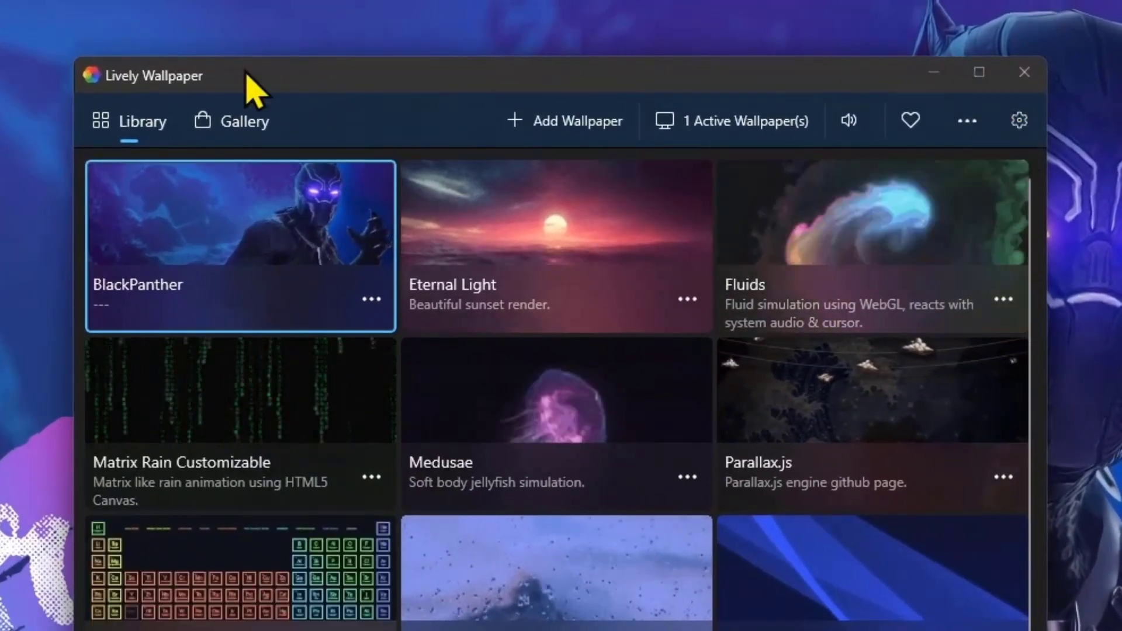
{"action": "left_click", "coordinate": [1008, 127]}
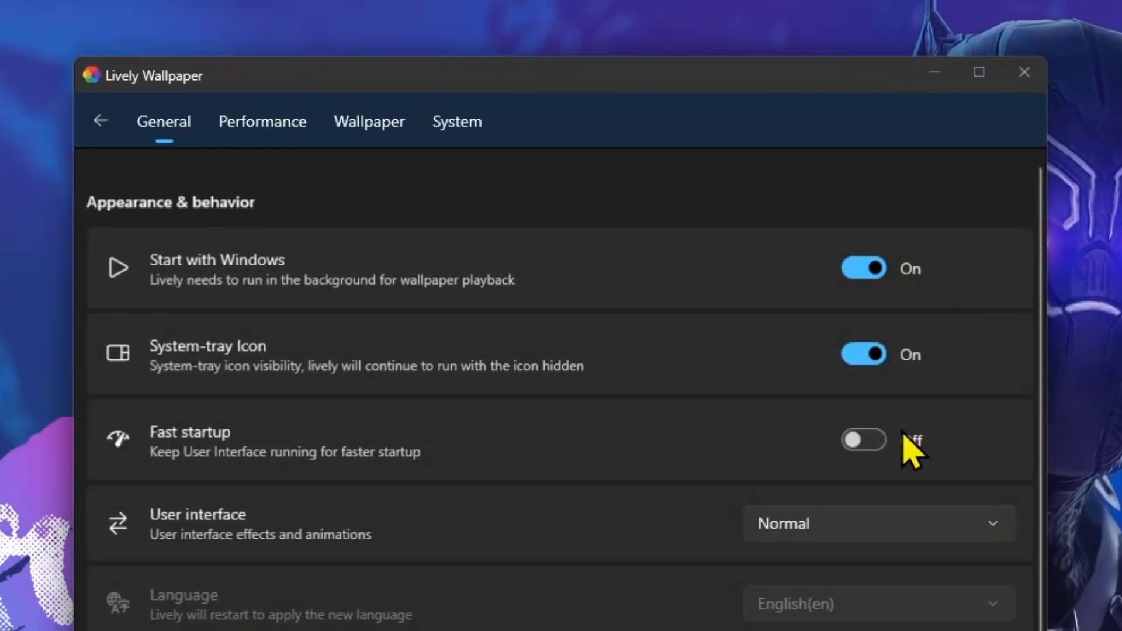
{"action": "left_click", "coordinate": [466, 121]}
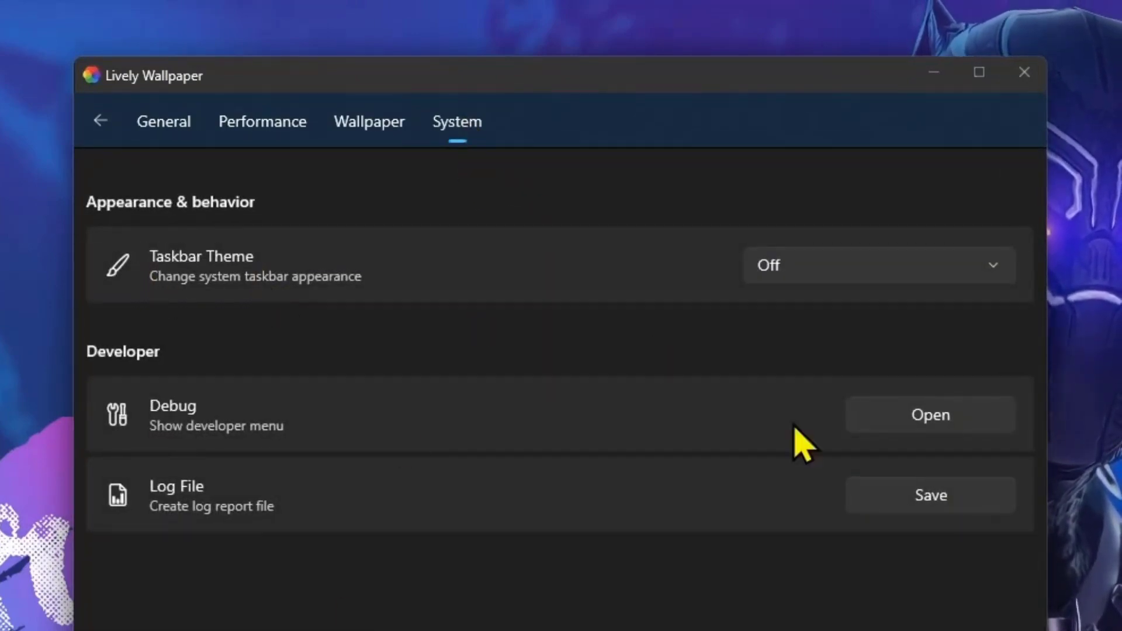
{"action": "left_click", "coordinate": [829, 284]}
{"action": "left_click", "coordinate": [806, 316]}
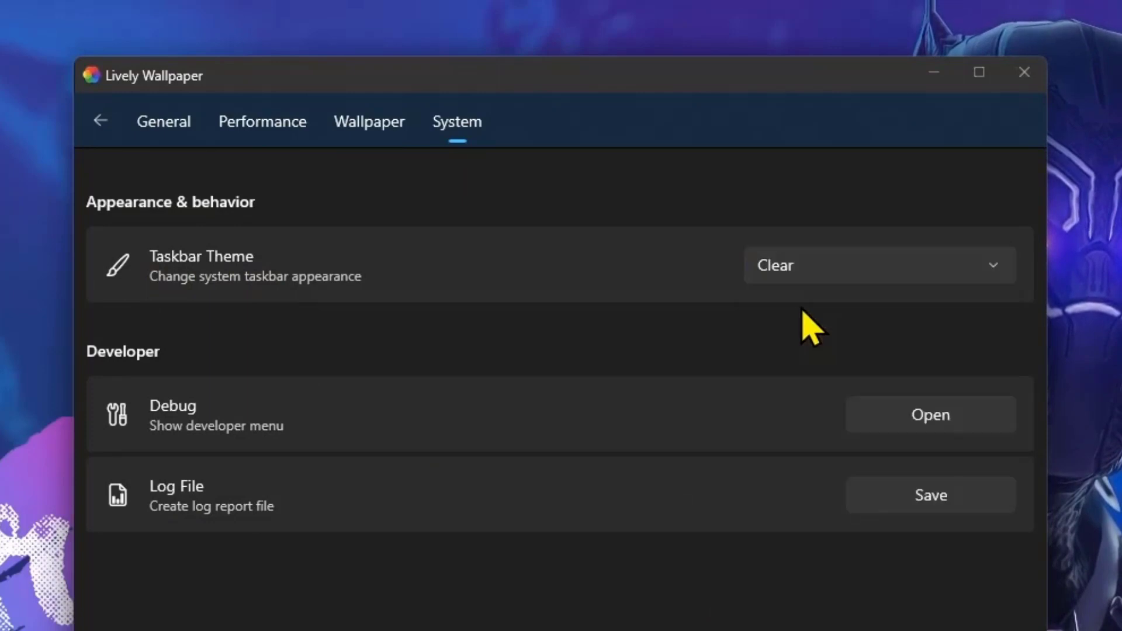
Try the Blur, Fluent and Wallpaper taskbar themes in turn
{"action": "left_click", "coordinate": [835, 267]}
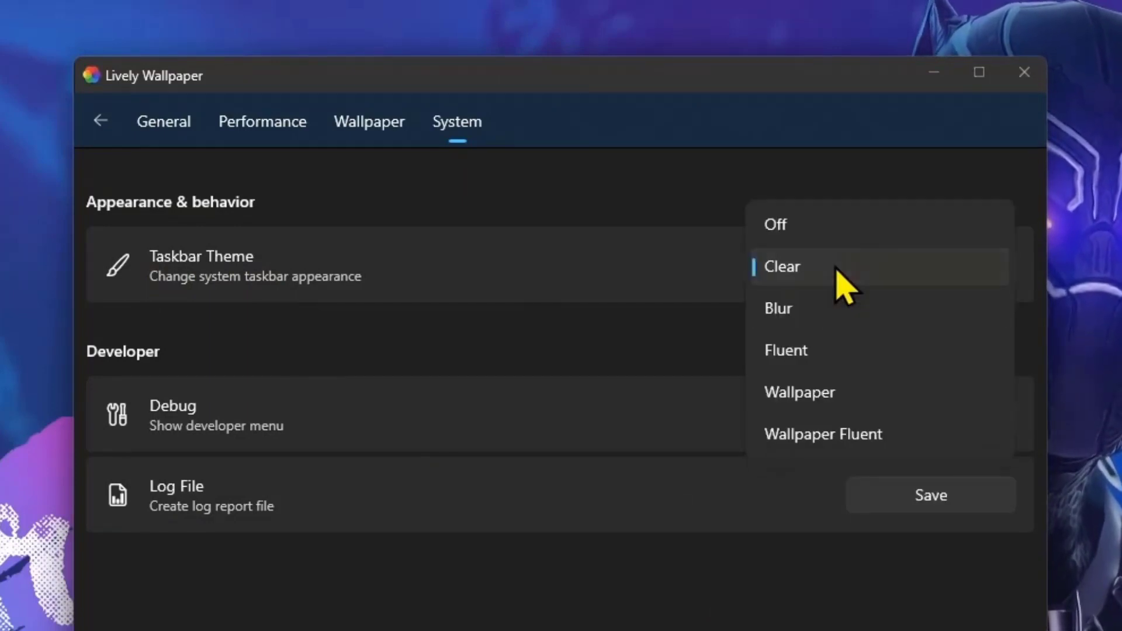
{"action": "left_click", "coordinate": [830, 310]}
{"action": "left_click", "coordinate": [836, 261]}
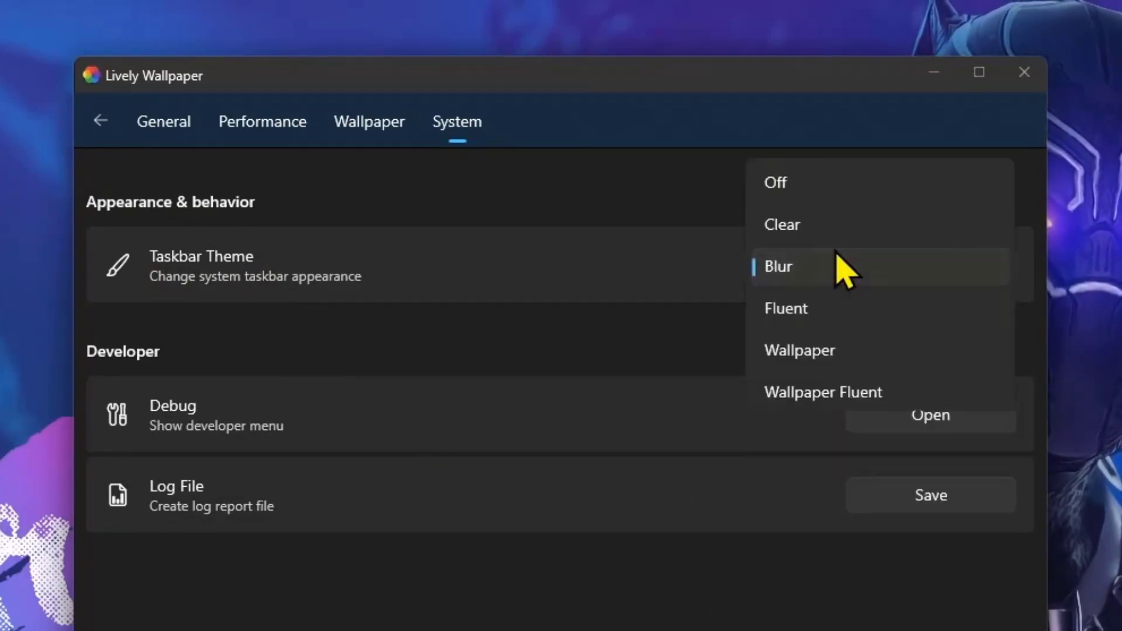
{"action": "left_click", "coordinate": [826, 315]}
{"action": "left_click", "coordinate": [880, 281]}
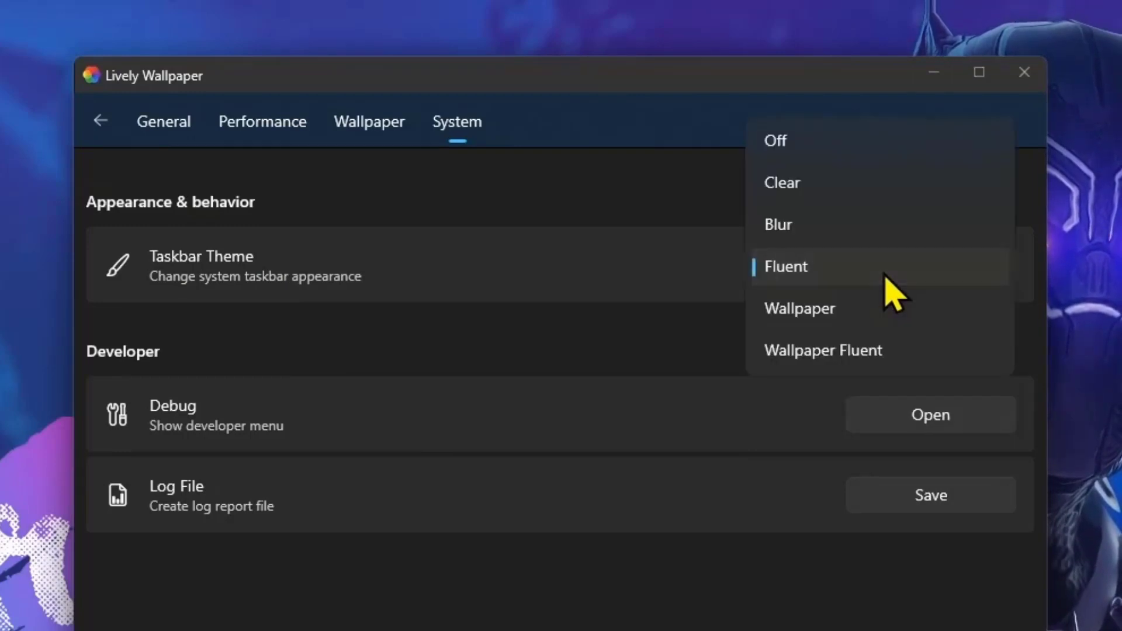
{"action": "left_click", "coordinate": [869, 321]}
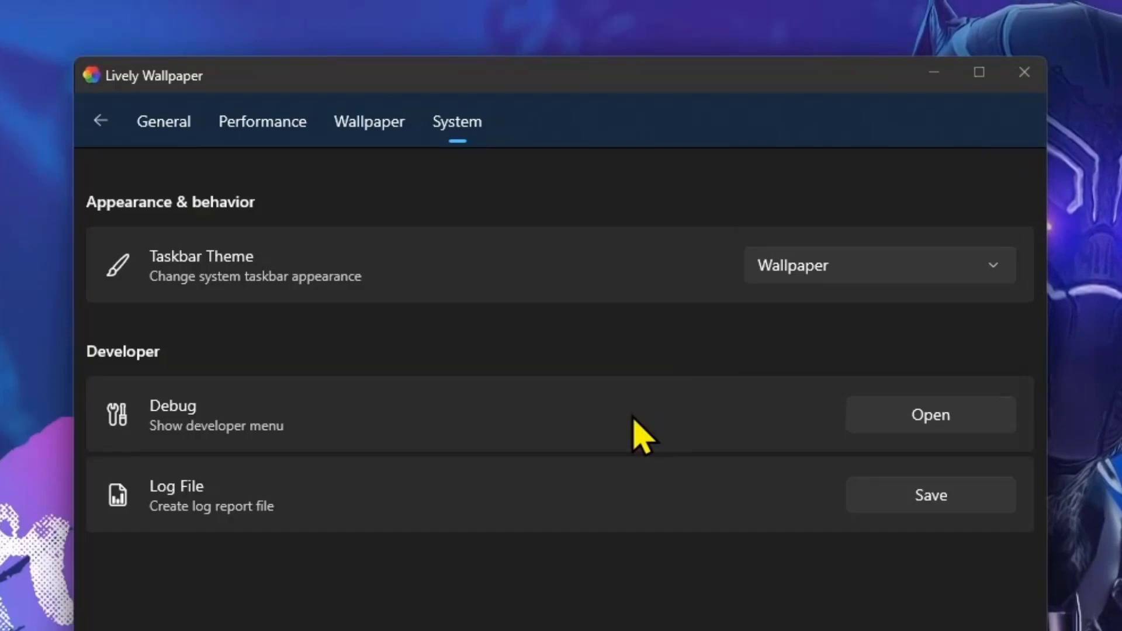
Set the taskbar theme back to Clear and close Lively Wallpaper
{"action": "left_click", "coordinate": [920, 268]}
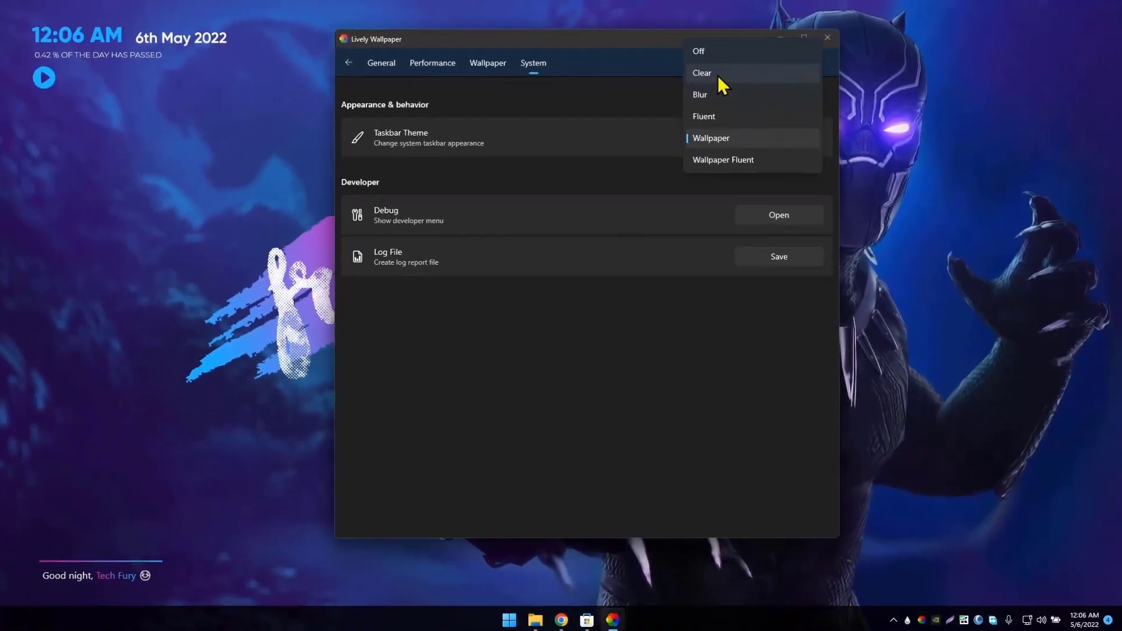
{"action": "left_click", "coordinate": [815, 146]}
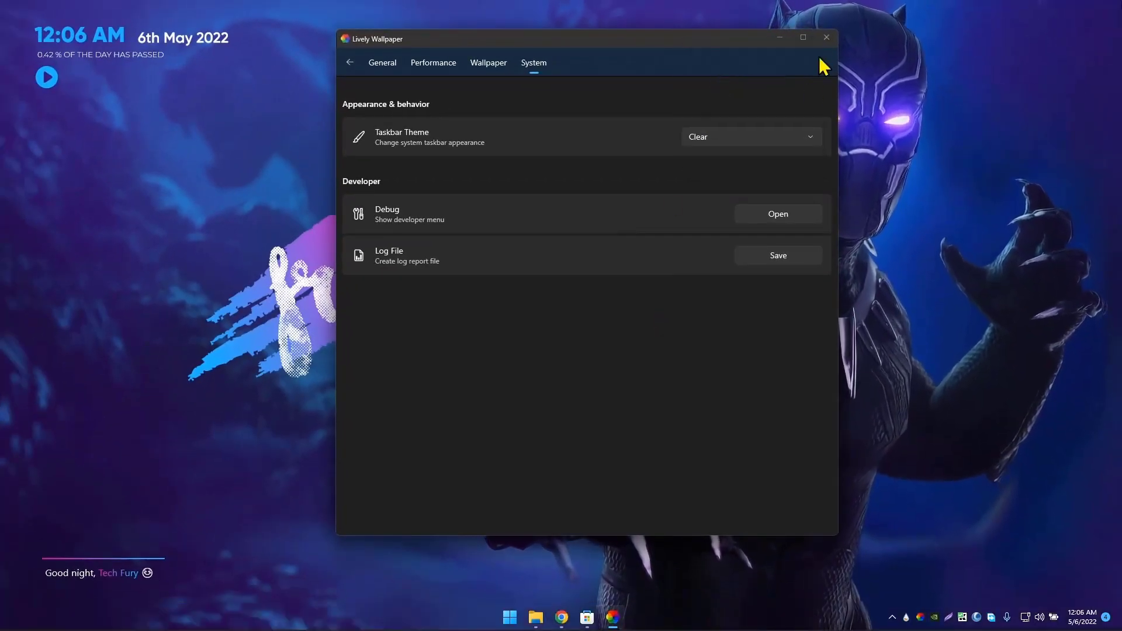
{"action": "left_click", "coordinate": [827, 38]}
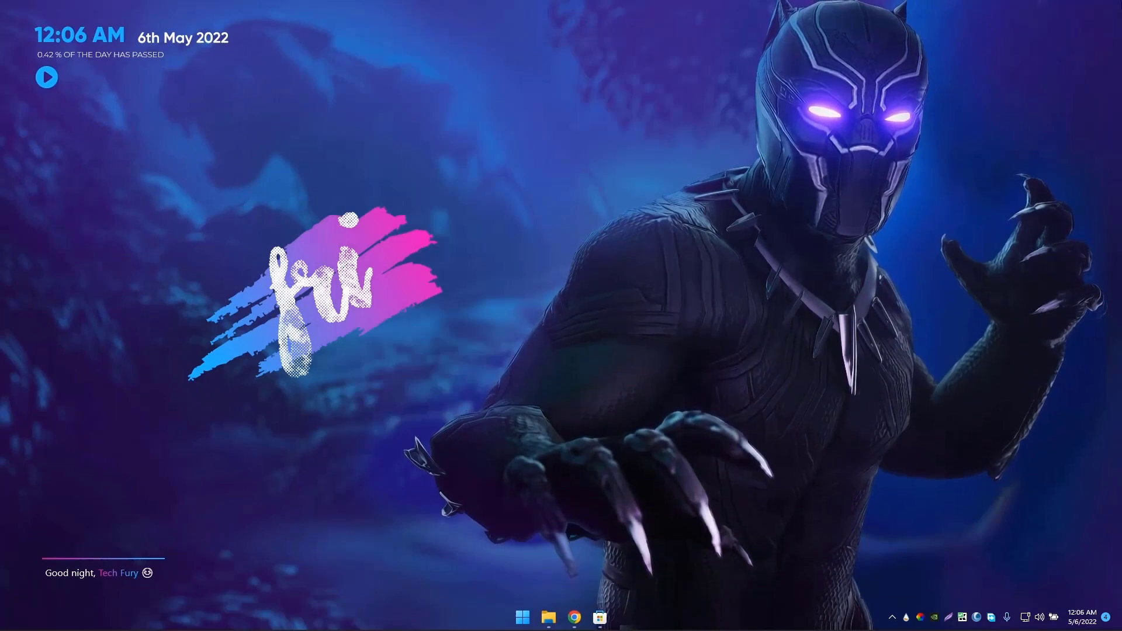